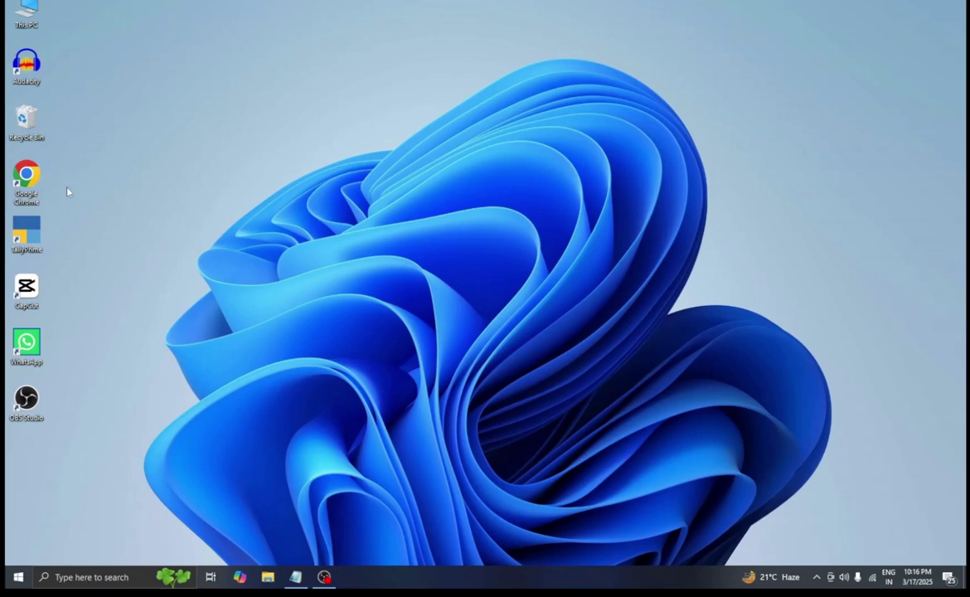
Step: In Chrome, search 'office deployment tool' and download the installer from Microsoft's page
double_click(37, 184)
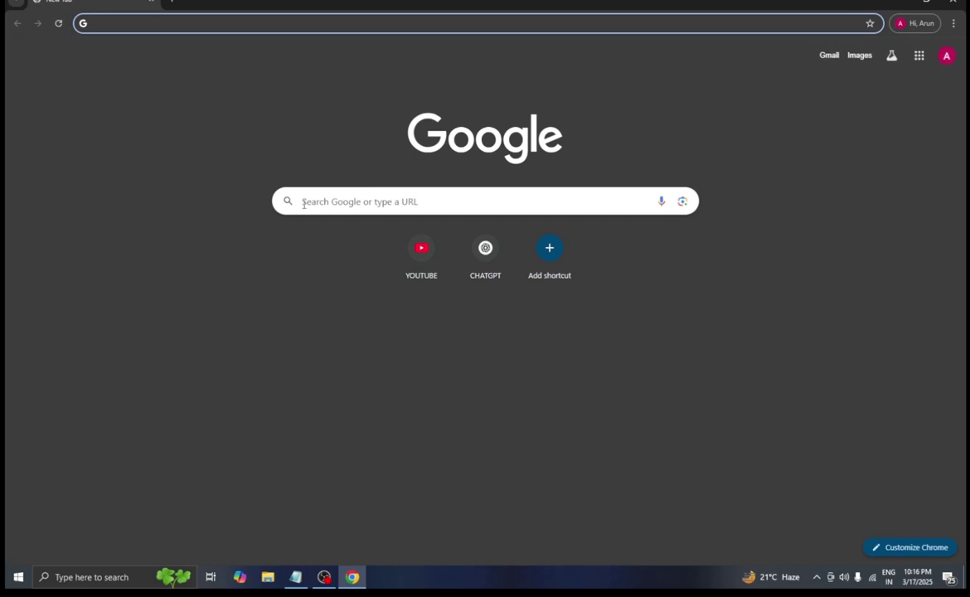
left_click(304, 203)
type("o")
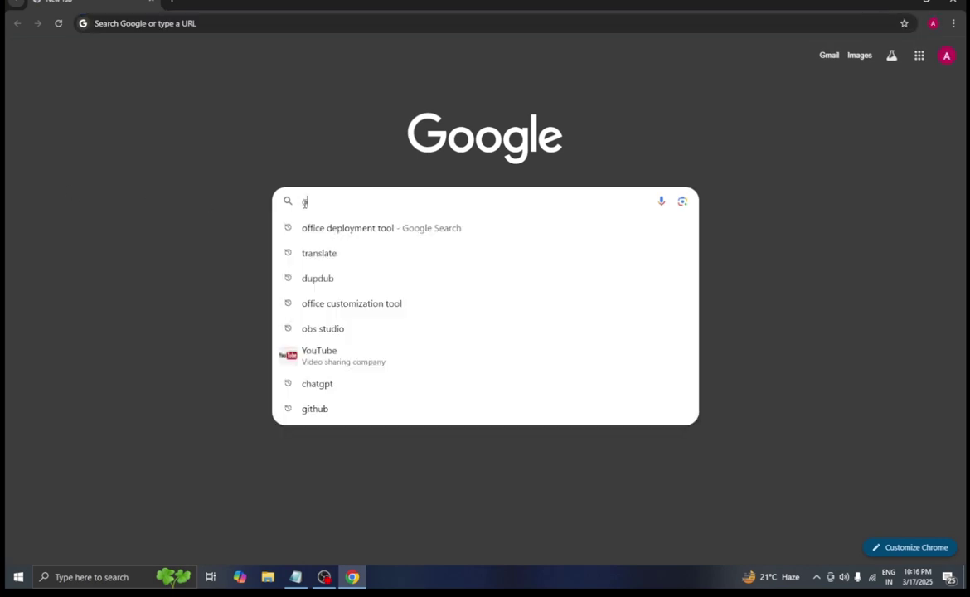
type("ffi")
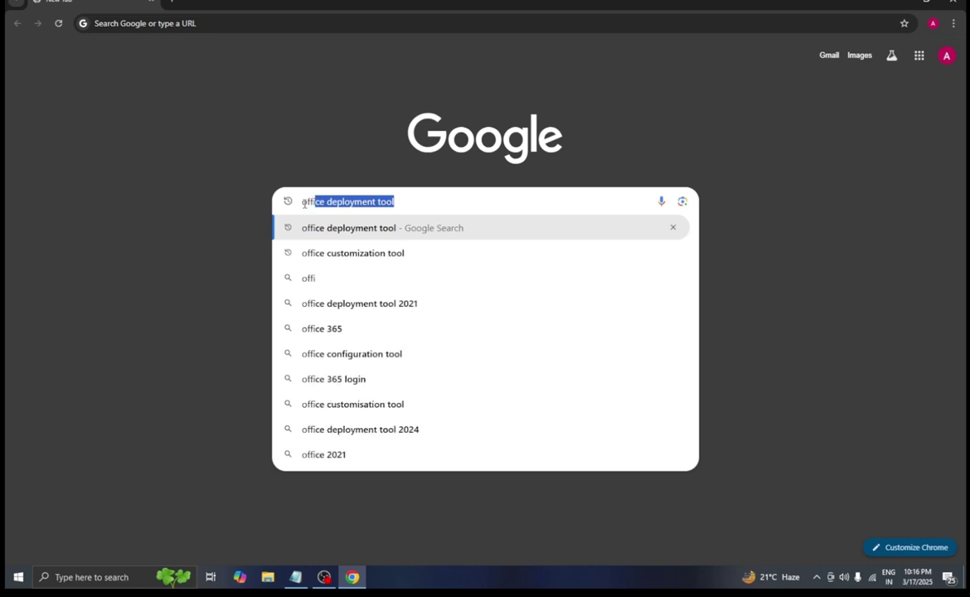
key("Return")
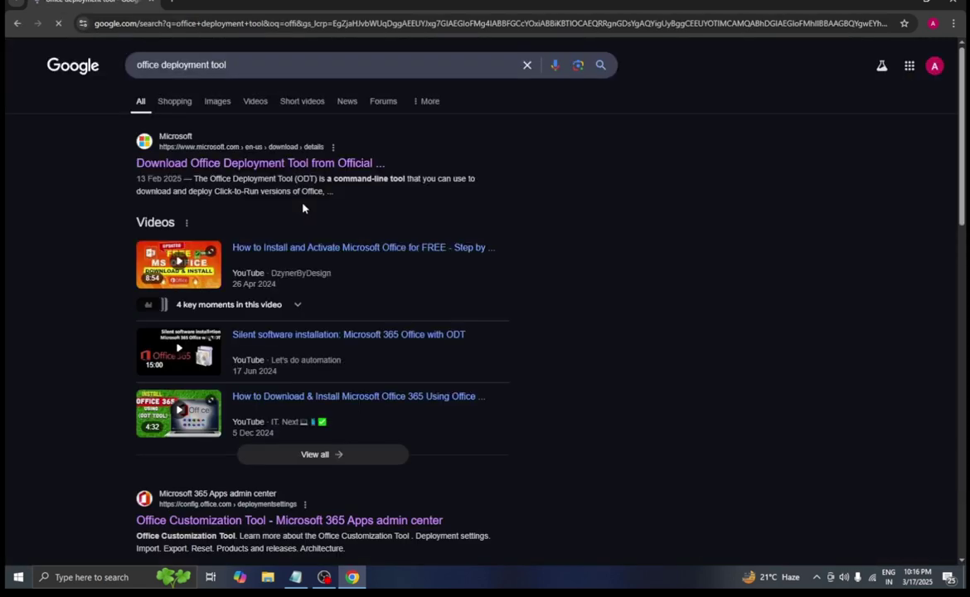
left_click(287, 171)
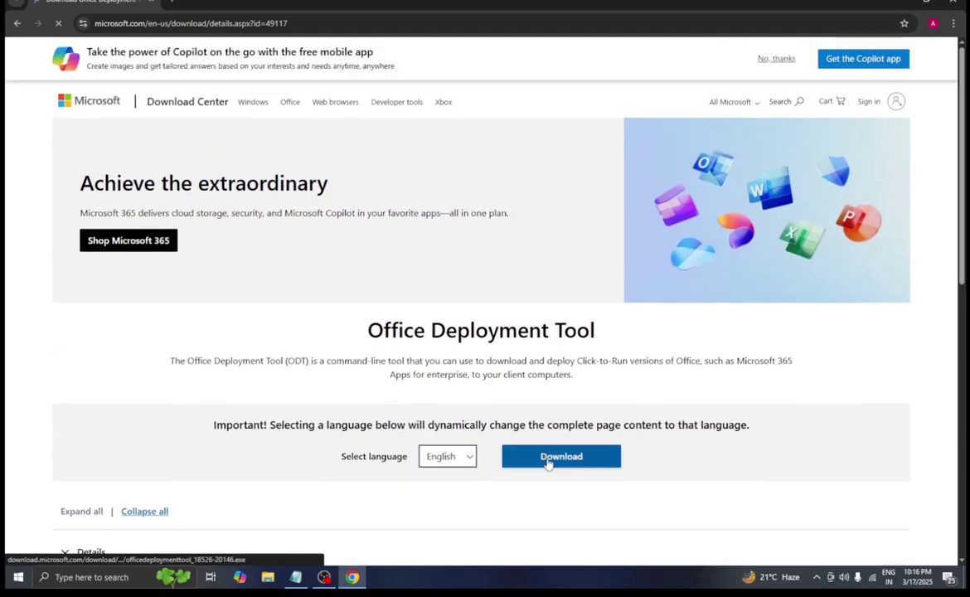
left_click(548, 462)
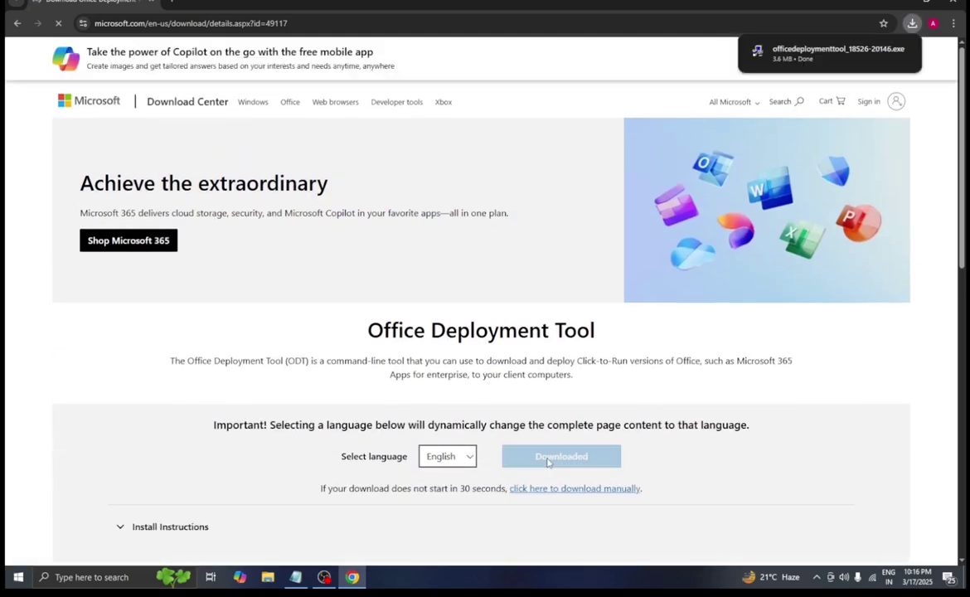
Step: Go back to Google and change the search to 'office cust'
left_click(17, 23)
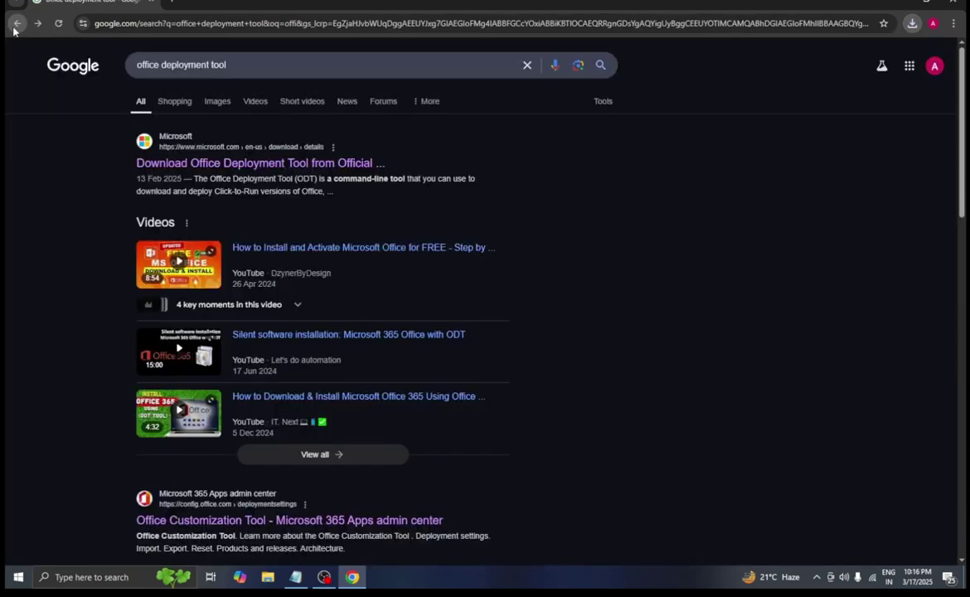
left_click(231, 66)
key("BackSpace")
key("BackSpace")
key("BackSpace")
key("BackSpace")
key("BackSpace")
key("BackSpace")
key("BackSpace")
key("BackSpace")
key("BackSpace")
key("BackSpace")
key("BackSpace")
key("BackSpace")
key("BackSpace")
key("BackSpace")
key("BackSpace")
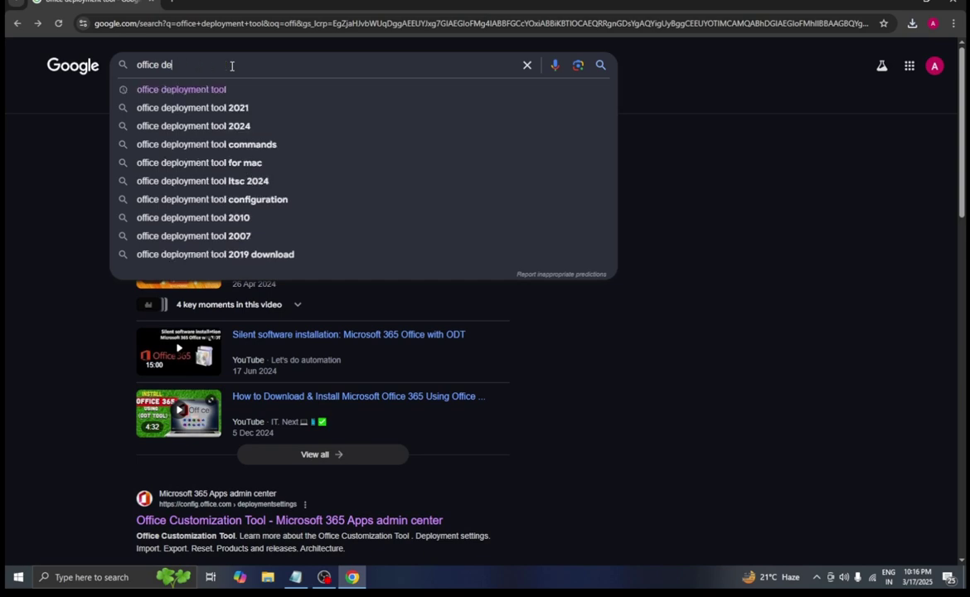
type("cust")
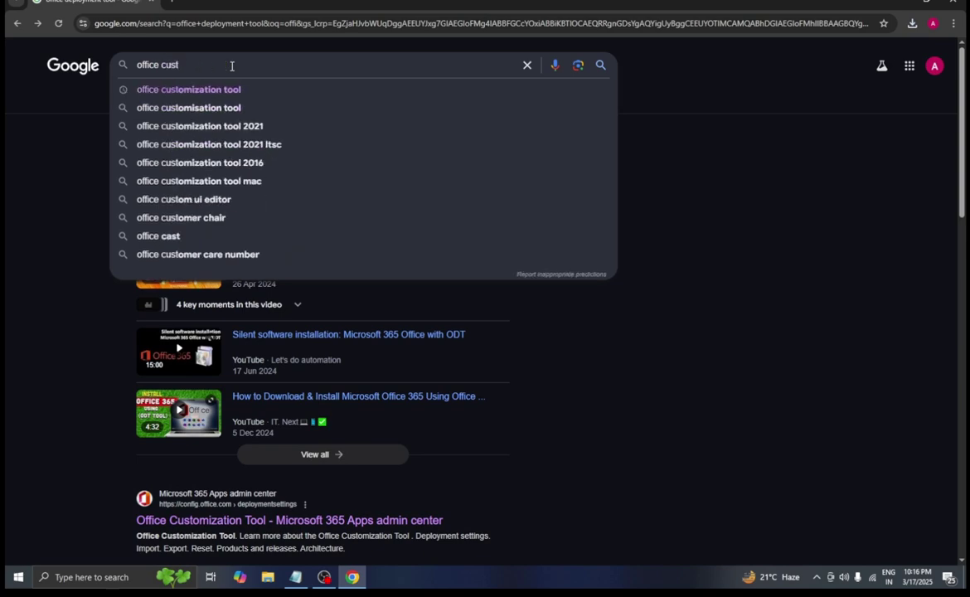
key("Return")
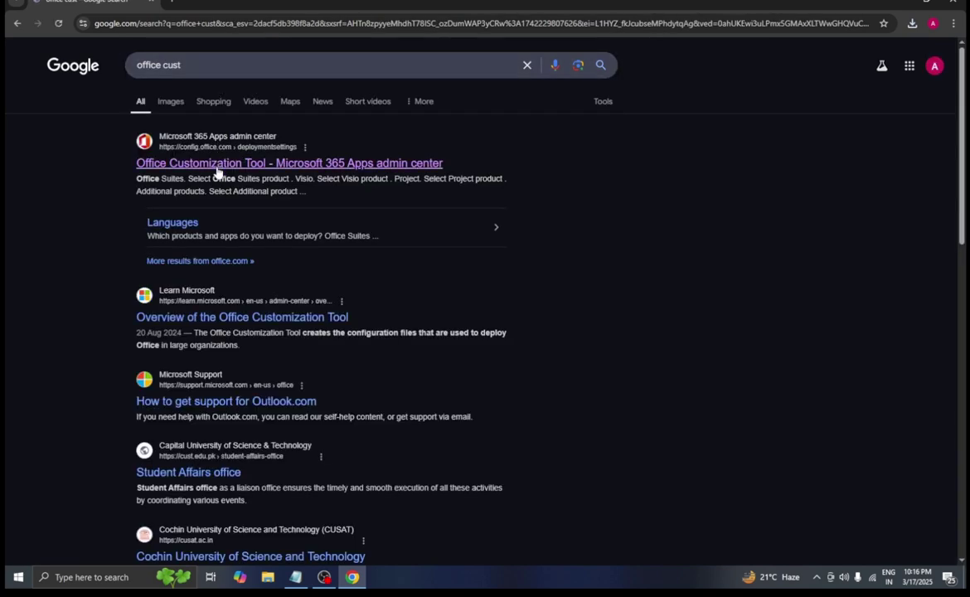
Step: Open the Office Customization Tool and choose Office Professional Plus 2019 - Volume License
left_click(233, 163)
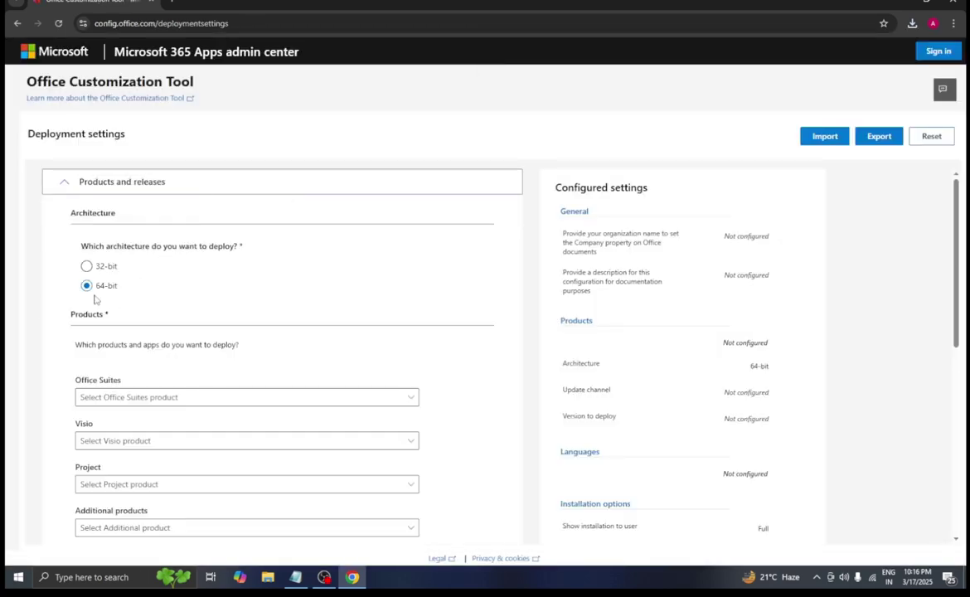
scroll(97, 305, "down", 3)
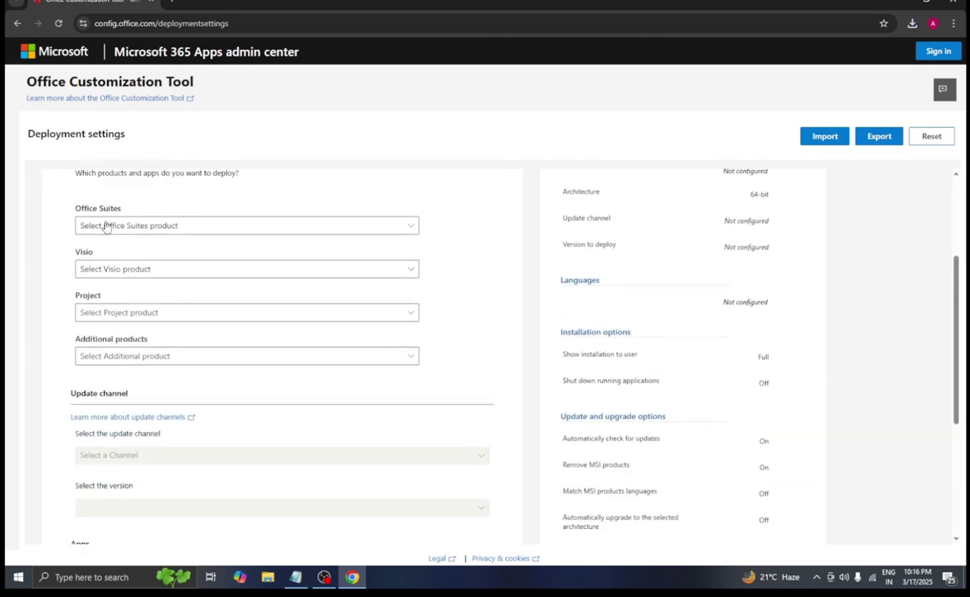
left_click(105, 225)
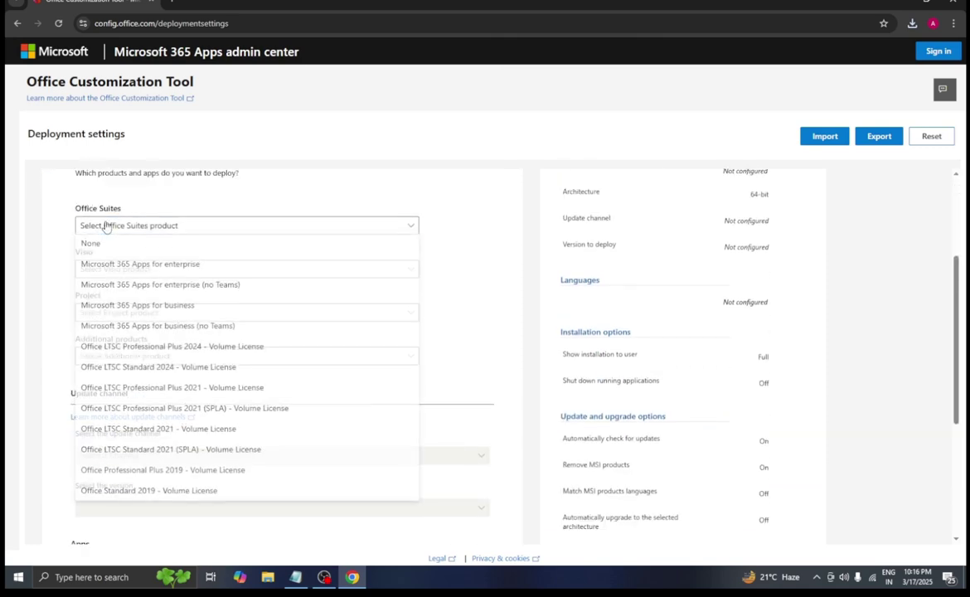
left_click(156, 472)
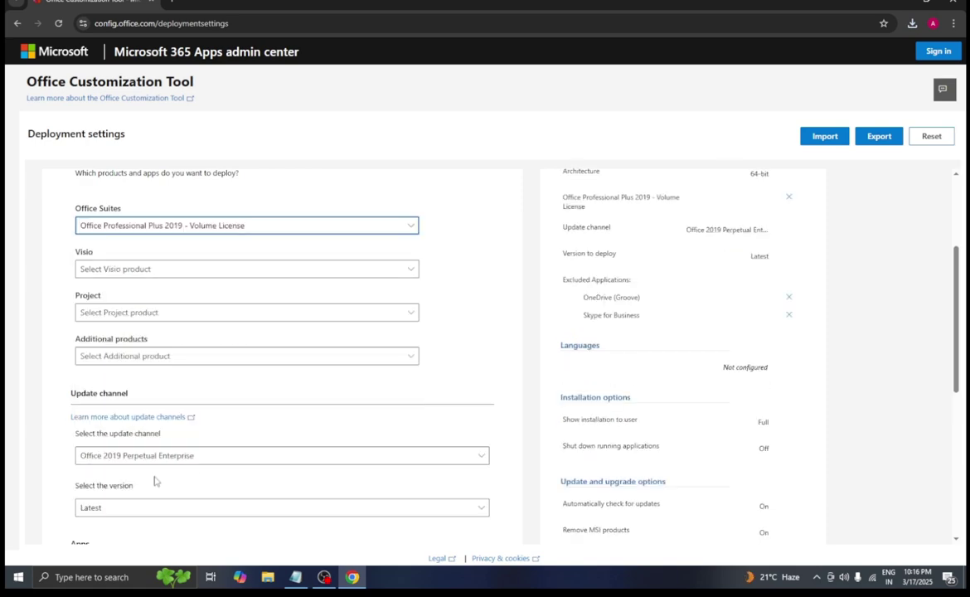
Step: Exclude Access, OneDrive Desktop, Outlook (classic) and Publisher from the deployment
scroll(154, 477, "down", 3)
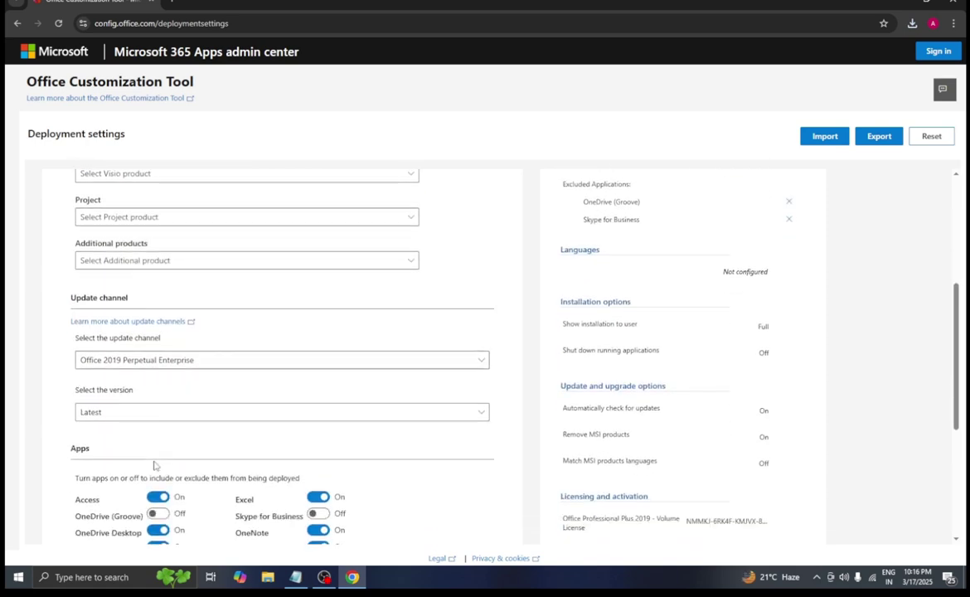
scroll(155, 465, "down", 1)
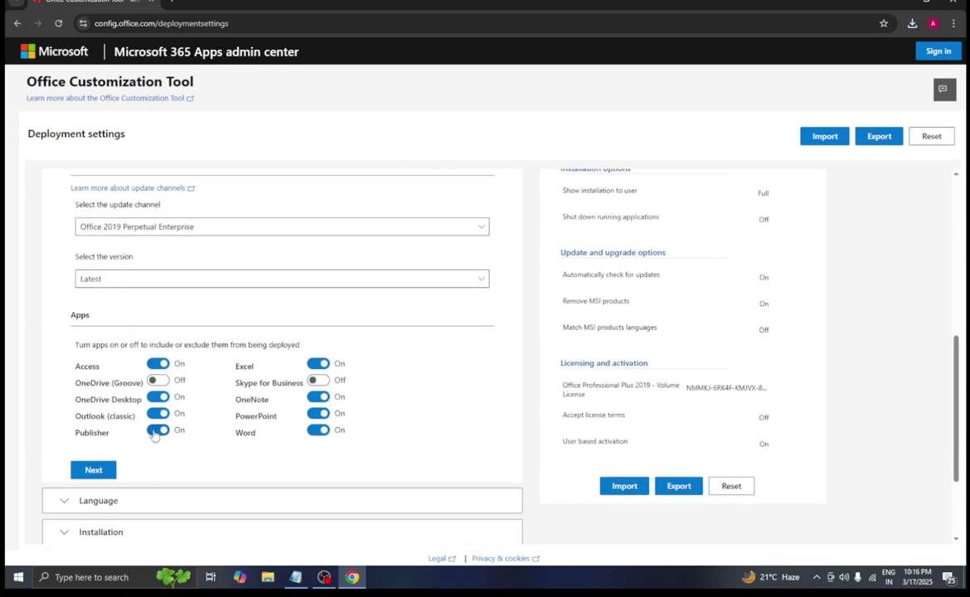
left_click(156, 367)
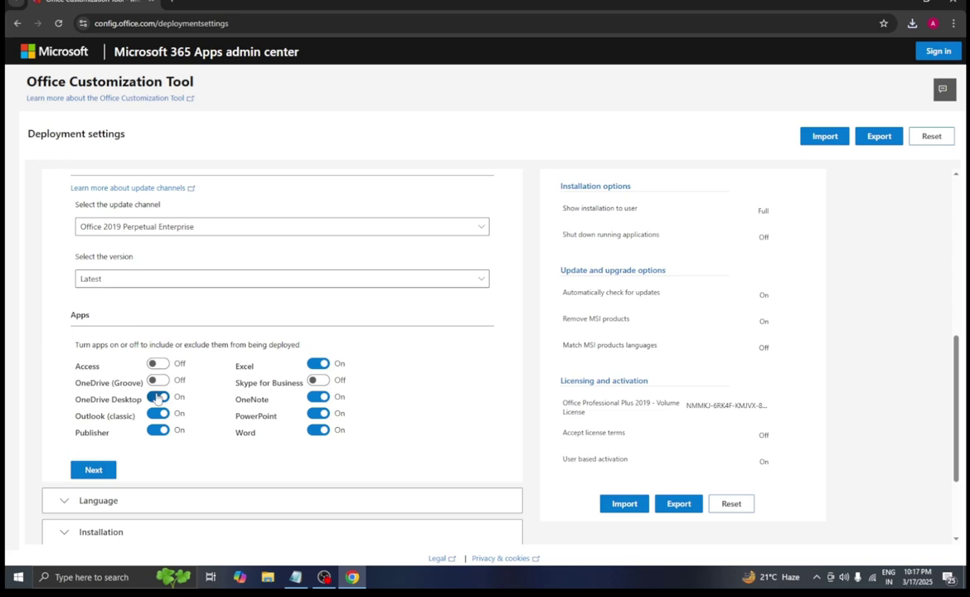
left_click(158, 397)
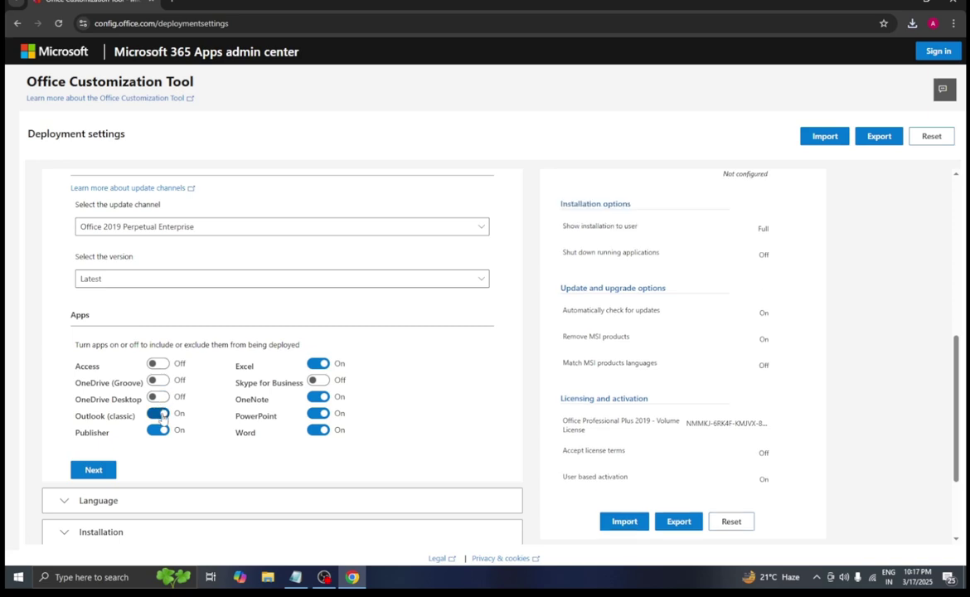
left_click(157, 414)
left_click(158, 431)
scroll(161, 433, "down", 2)
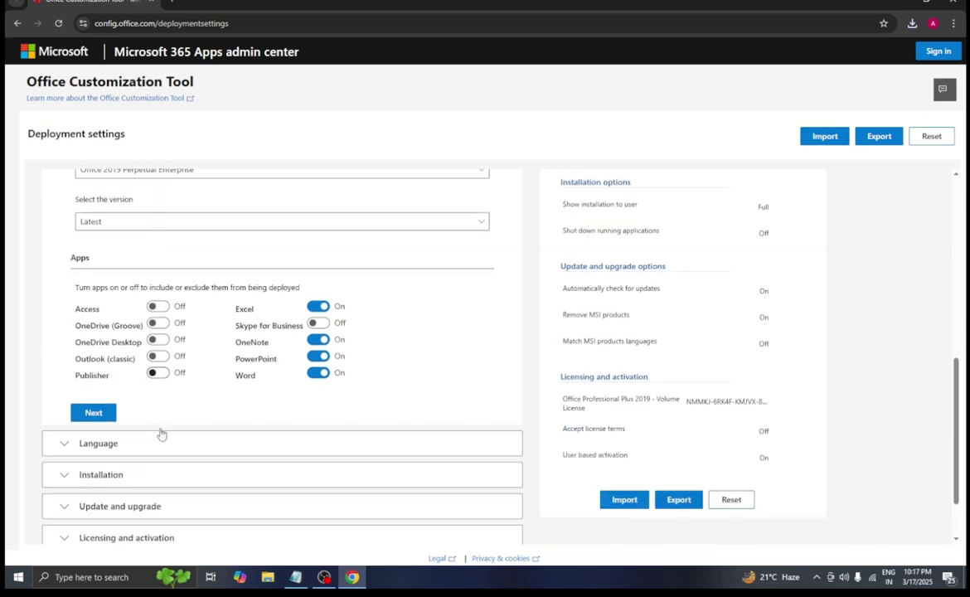
Step: Set English (United States) as the primary language
left_click(93, 380)
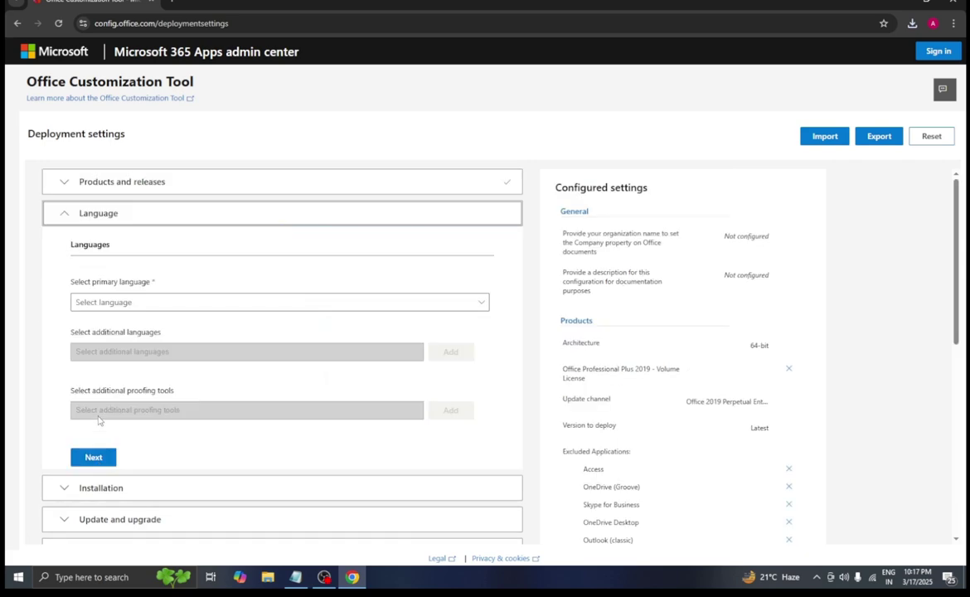
left_click(144, 304)
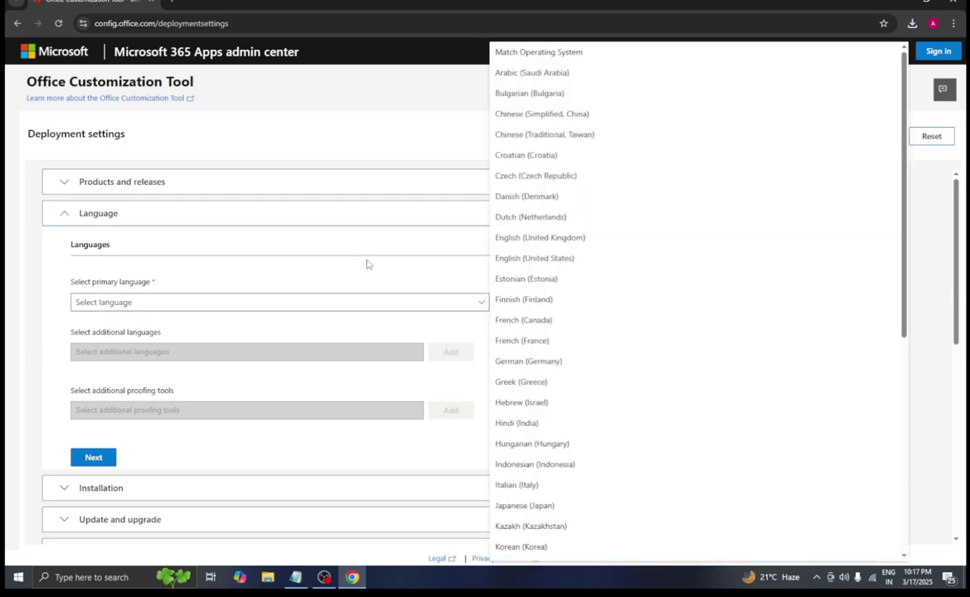
left_click(500, 258)
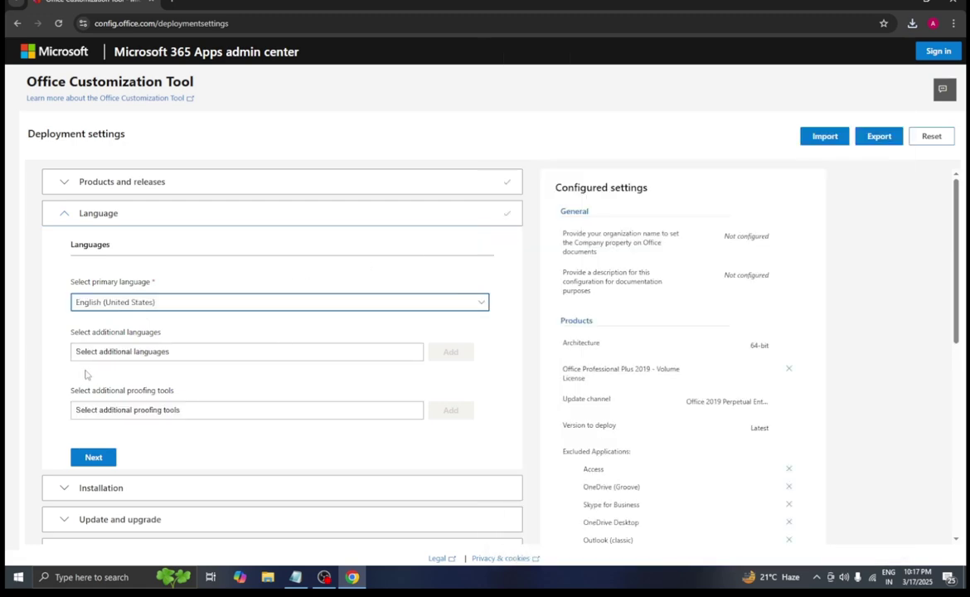
scroll(58, 378, "down", 2)
Step: Turn off 'Uninstall any MSI versions of Office' in the installation and update settings
left_click(93, 340)
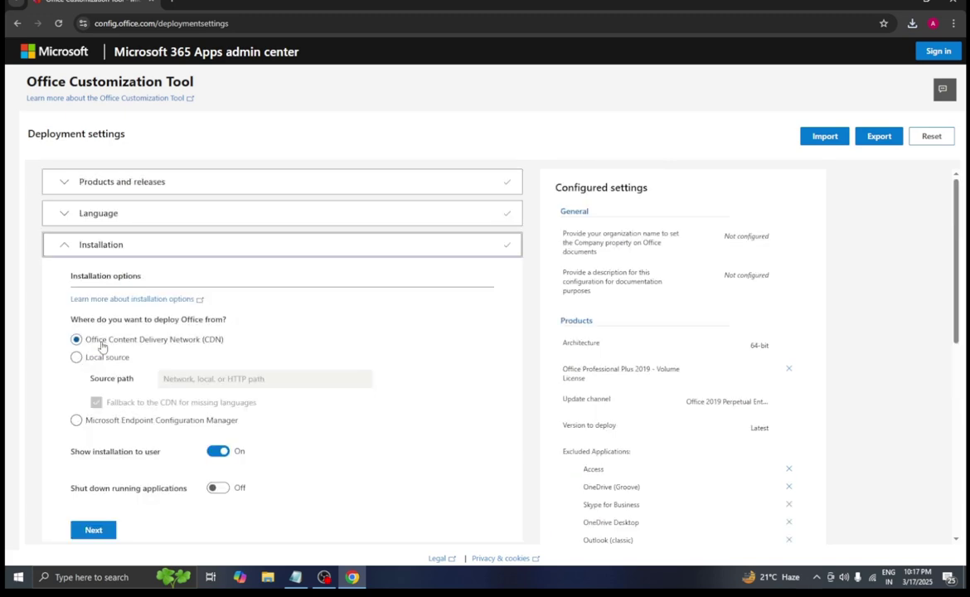
scroll(102, 346, "down", 3)
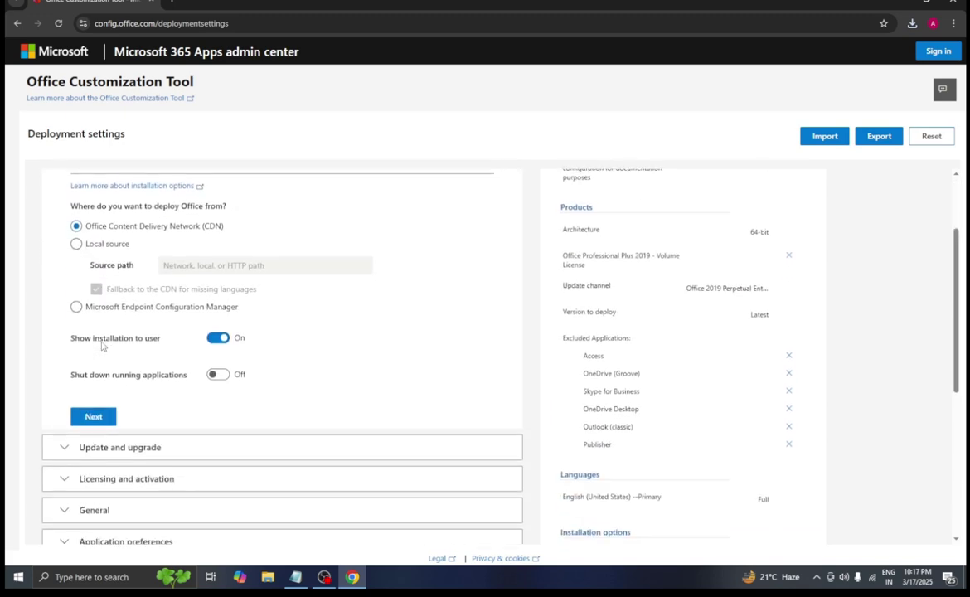
left_click(94, 359)
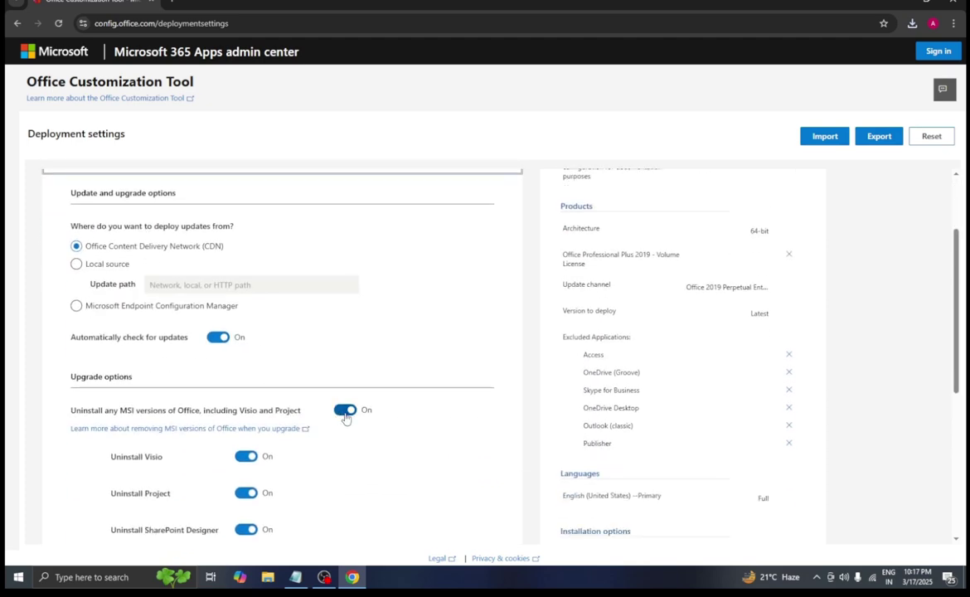
left_click(345, 412)
scroll(343, 417, "down", 6)
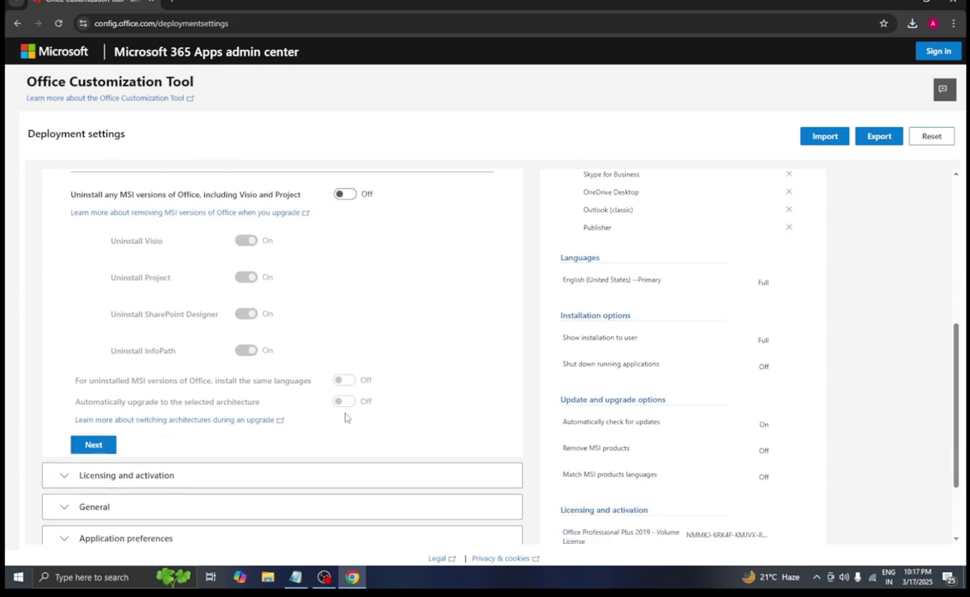
Step: Accept the licensing, General and application preferences defaults and finish the configuration
left_click(96, 431)
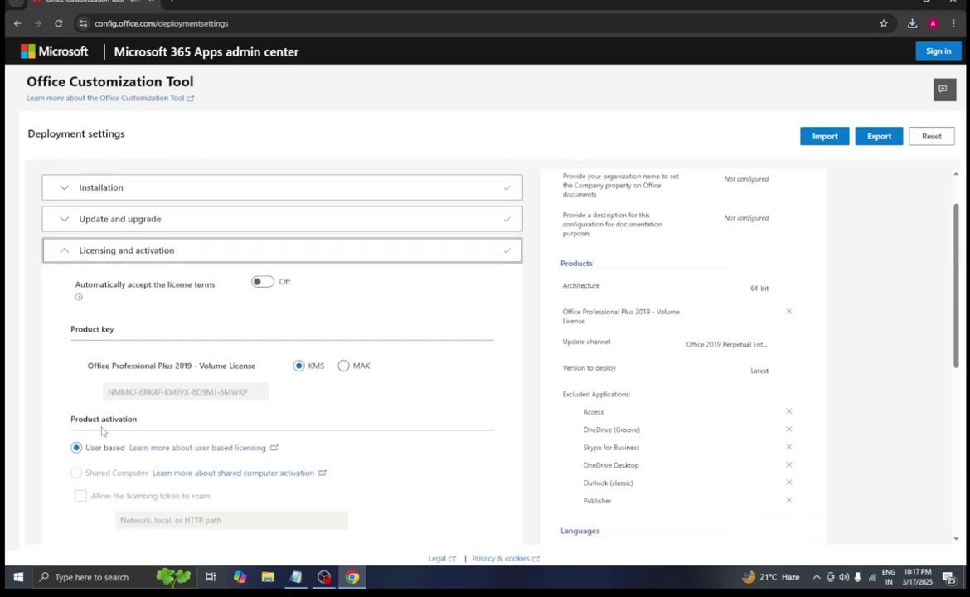
scroll(103, 431, "down", 2)
left_click(95, 414)
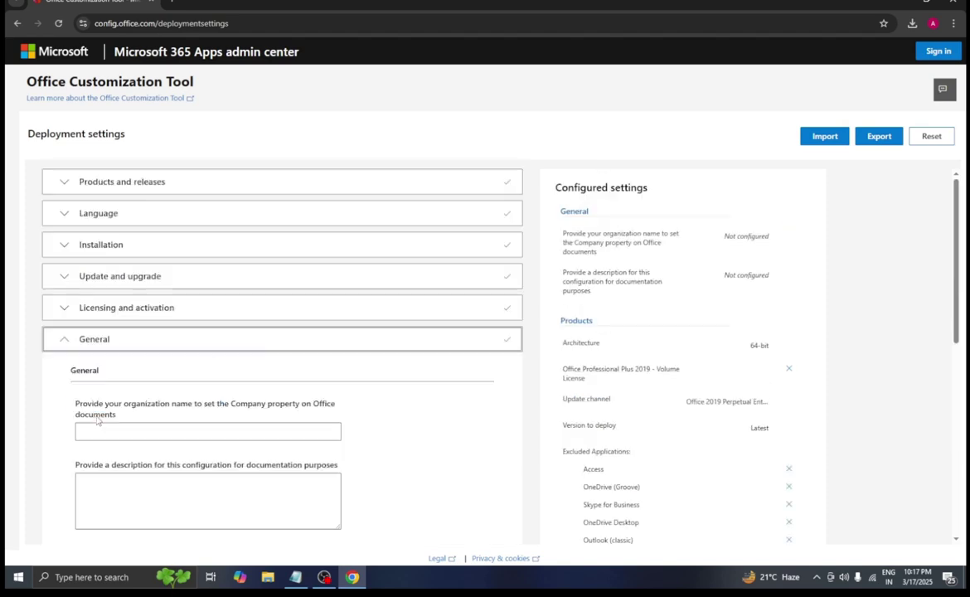
left_click(94, 444)
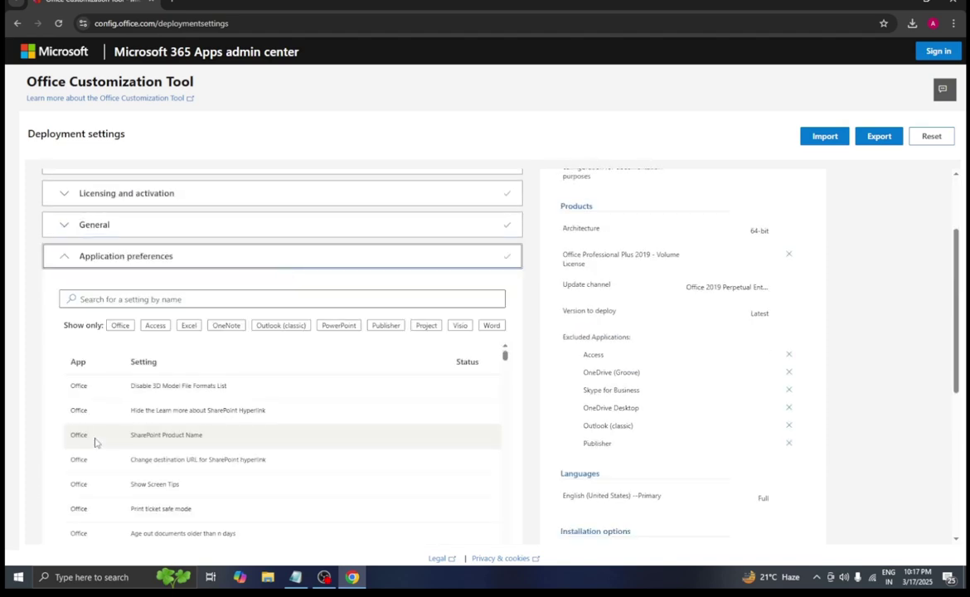
scroll(93, 442, "down", 10)
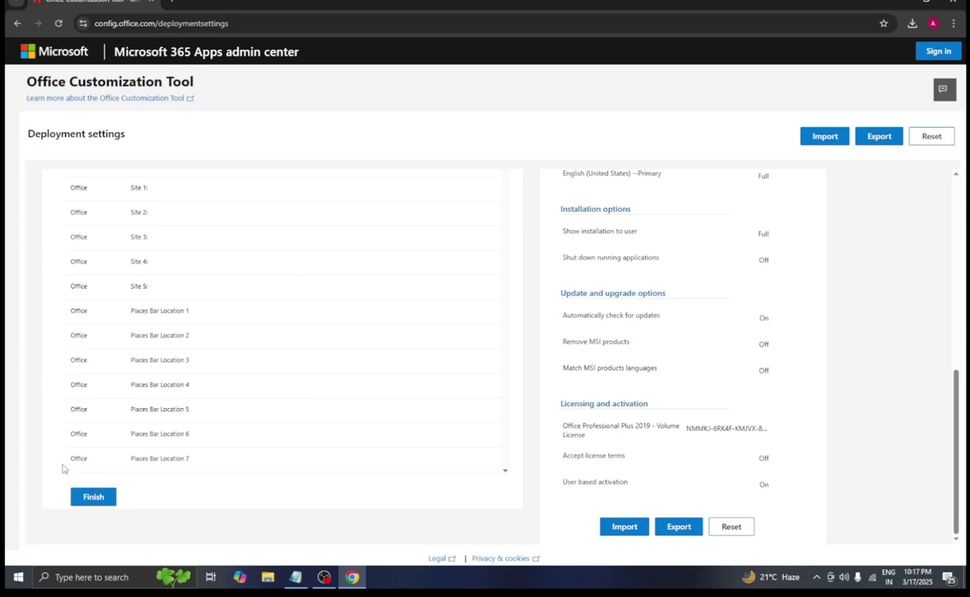
left_click(93, 498)
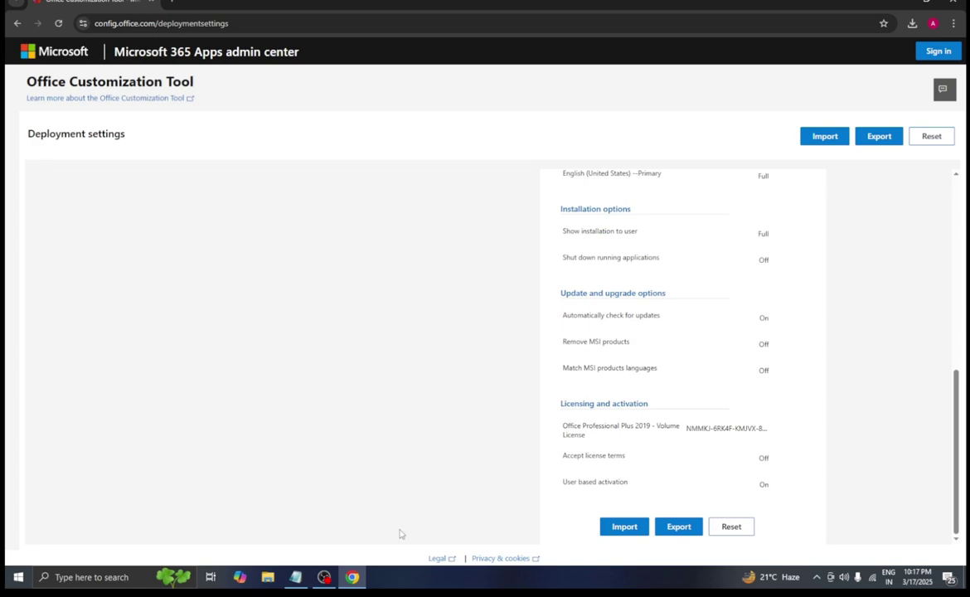
Step: Export Configuration.xml with Office Open XML as the default format, accepting the license terms
left_click(672, 527)
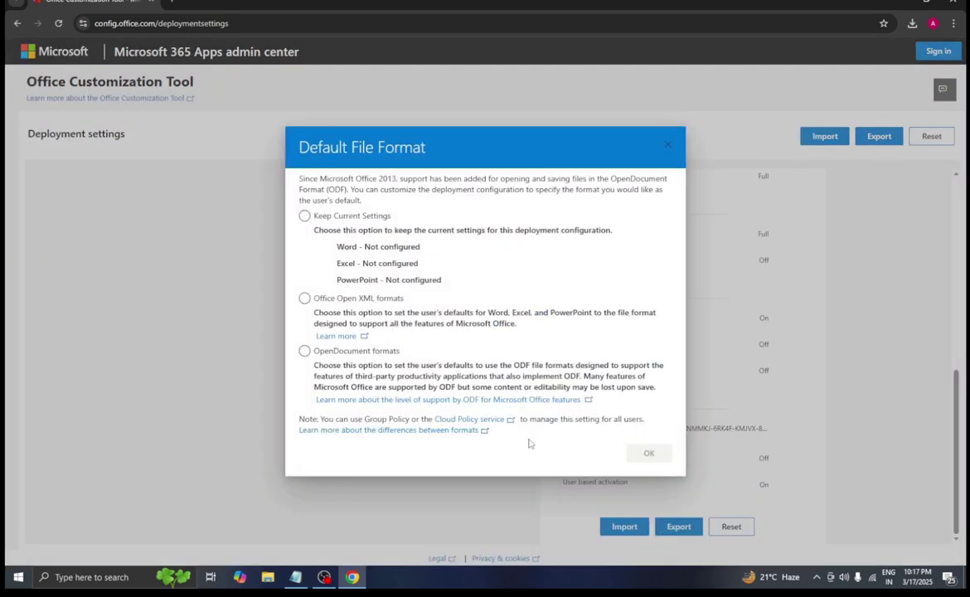
left_click(304, 297)
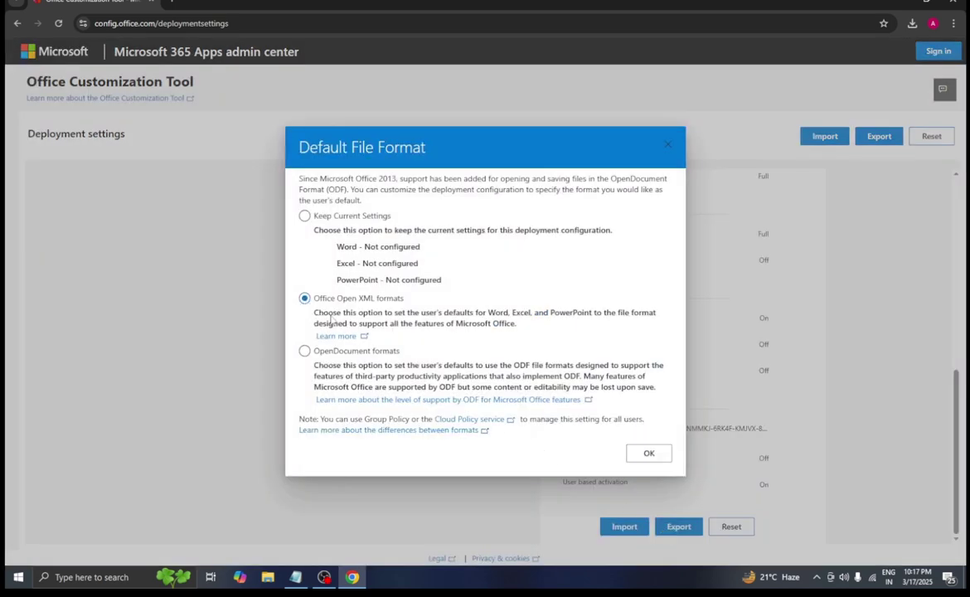
left_click(643, 455)
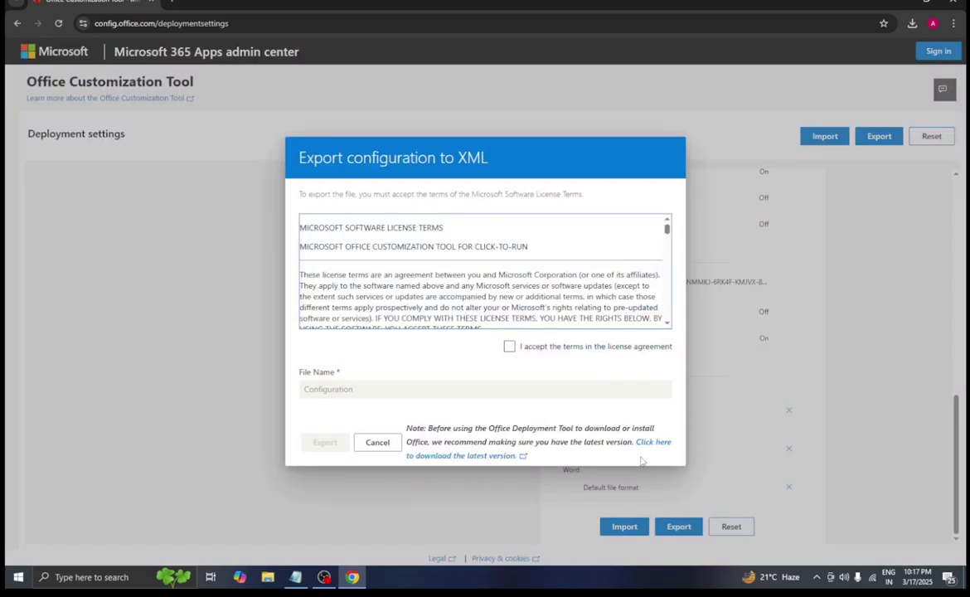
left_click(509, 348)
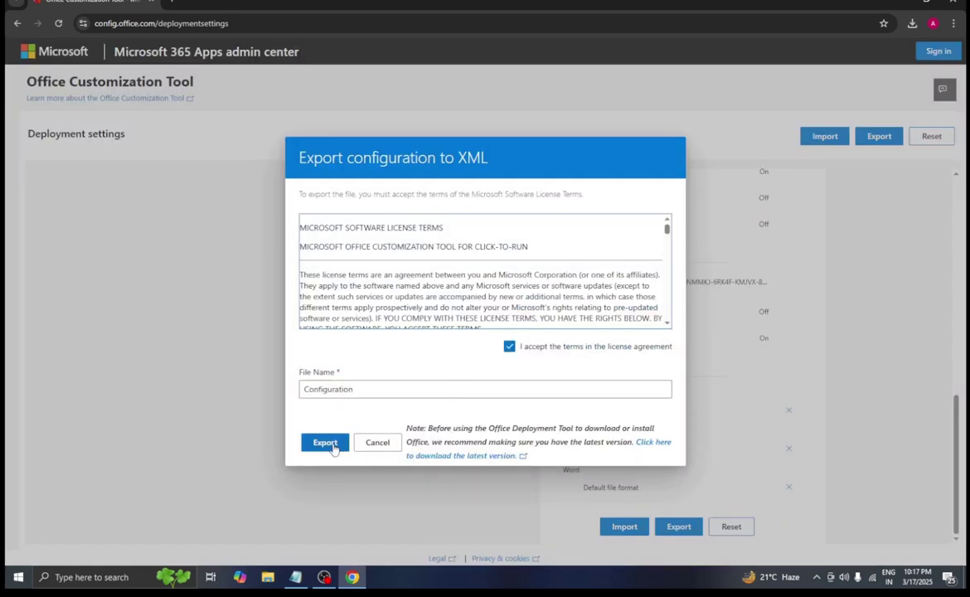
left_click(326, 443)
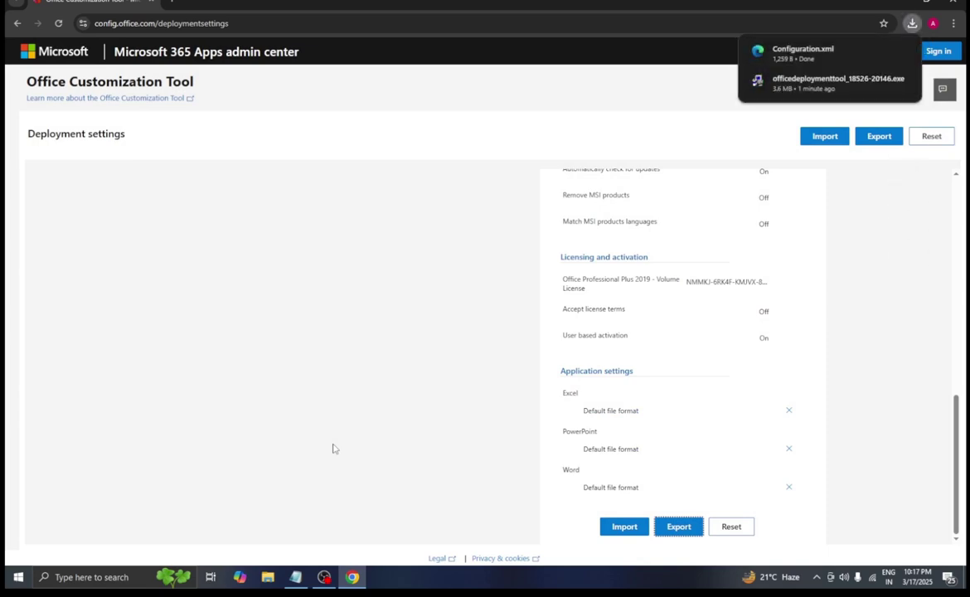
Step: Create a new folder named 'ms office' on Local Disk (C:)
left_click(268, 578)
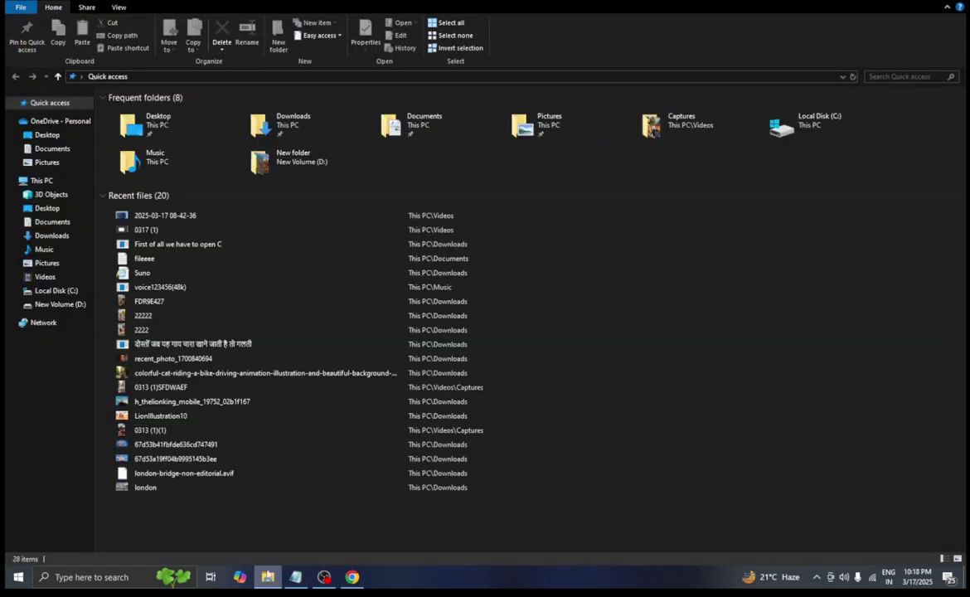
left_click(71, 295)
right_click(147, 244)
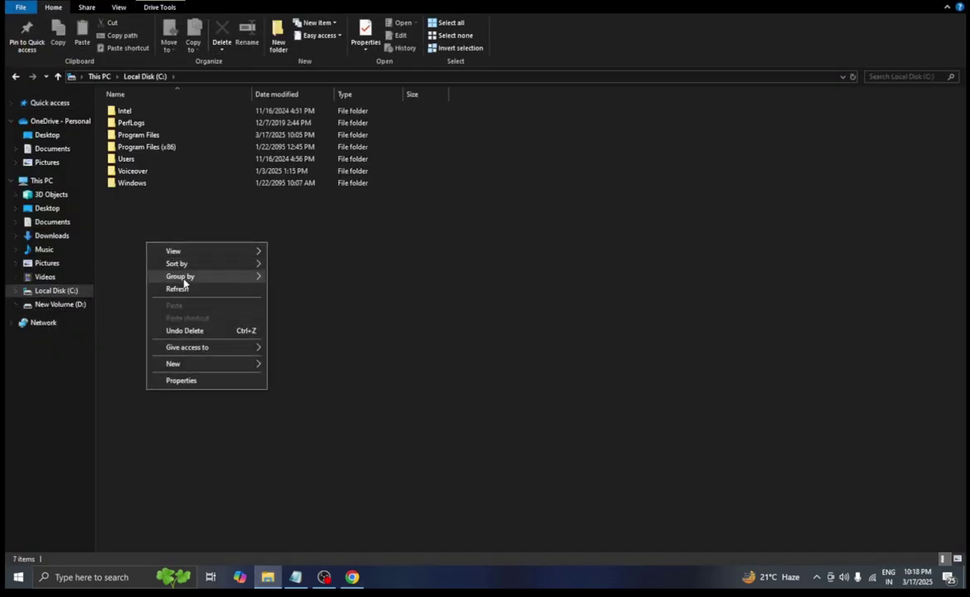
mouse_move(197, 368)
left_click(303, 365)
type("ms")
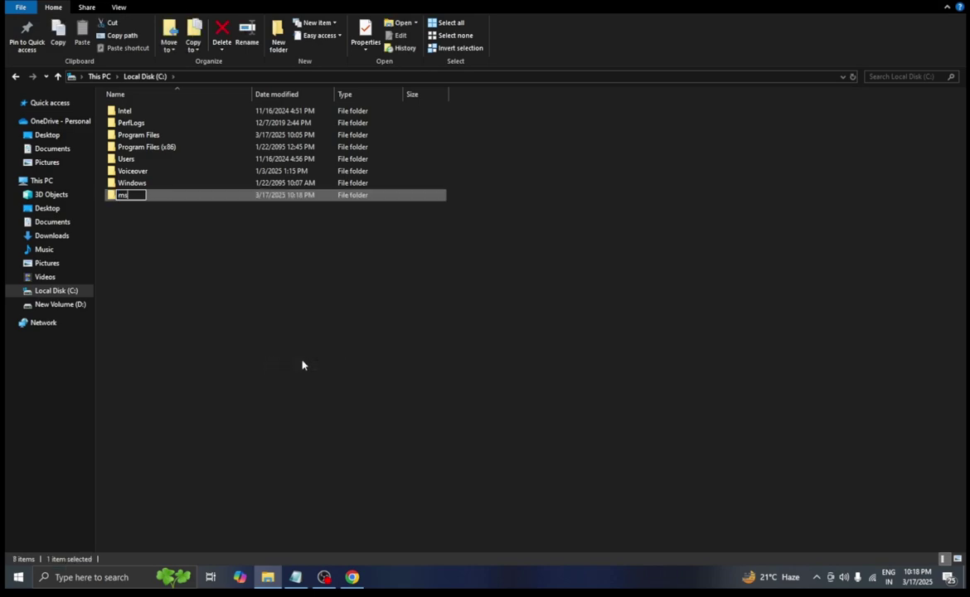
type(" office")
key("Return")
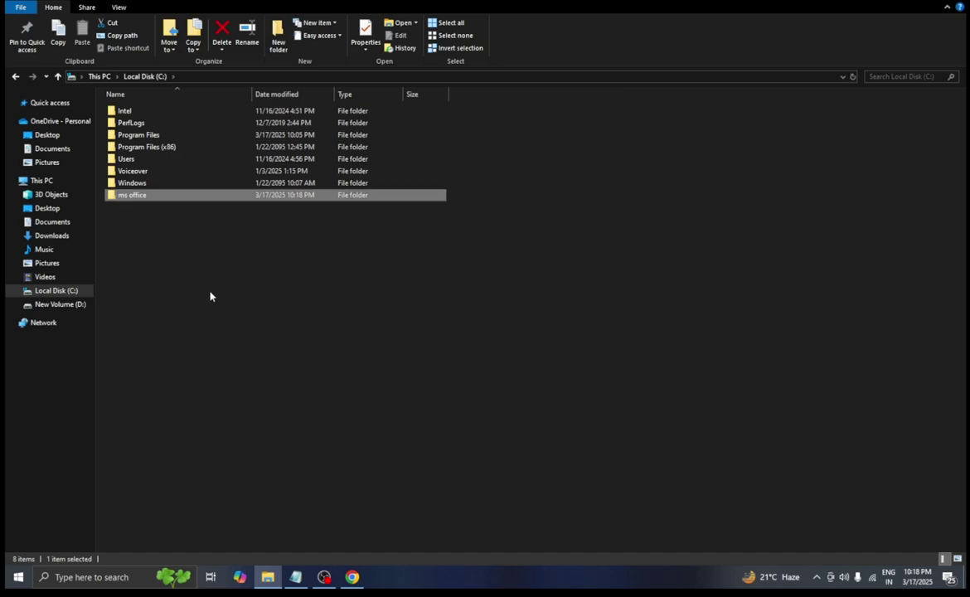
left_click(210, 296)
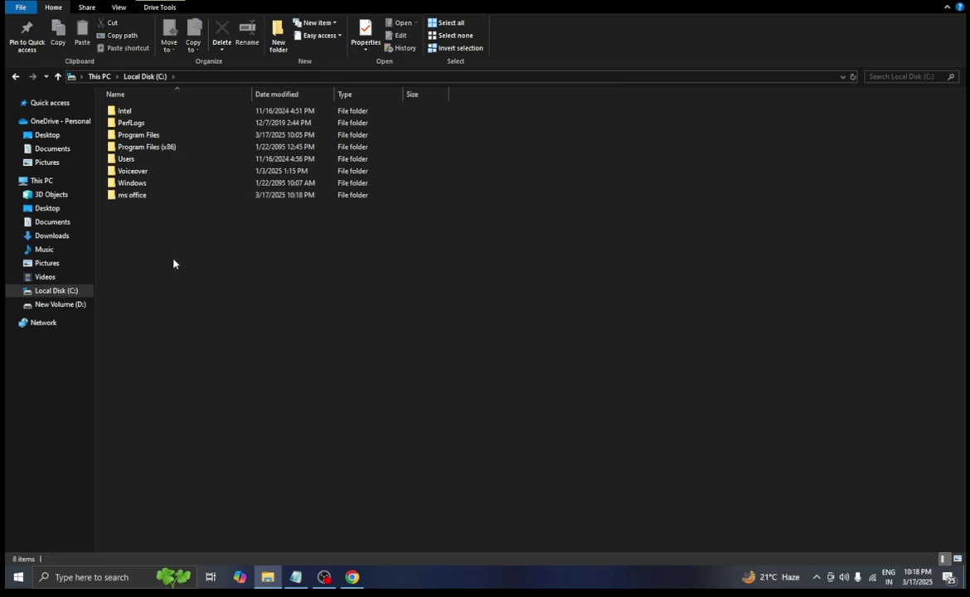
Step: Cut the deployment tool and Configuration files from Downloads
left_click(70, 239)
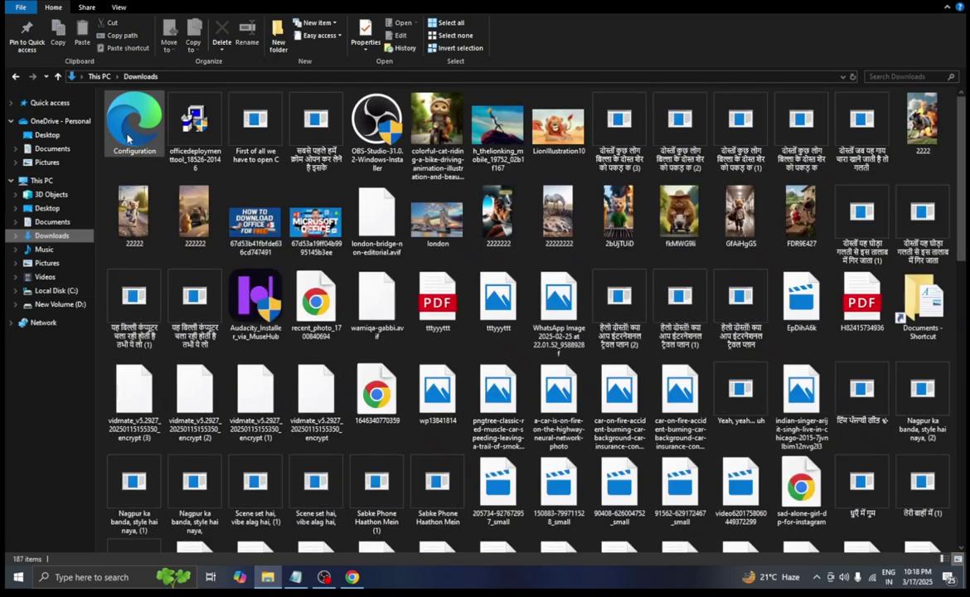
left_click(187, 151)
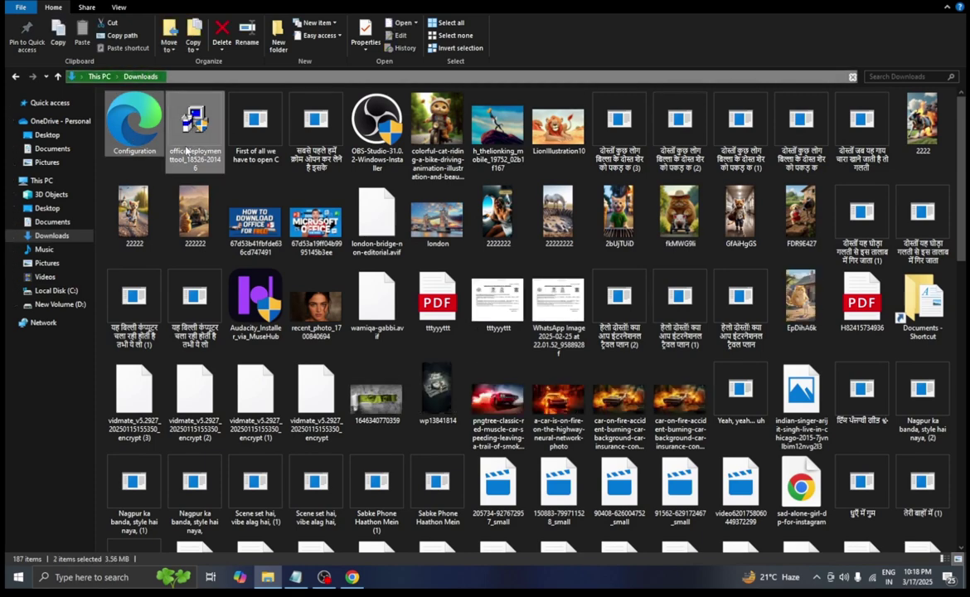
right_click(187, 149)
left_click(223, 218)
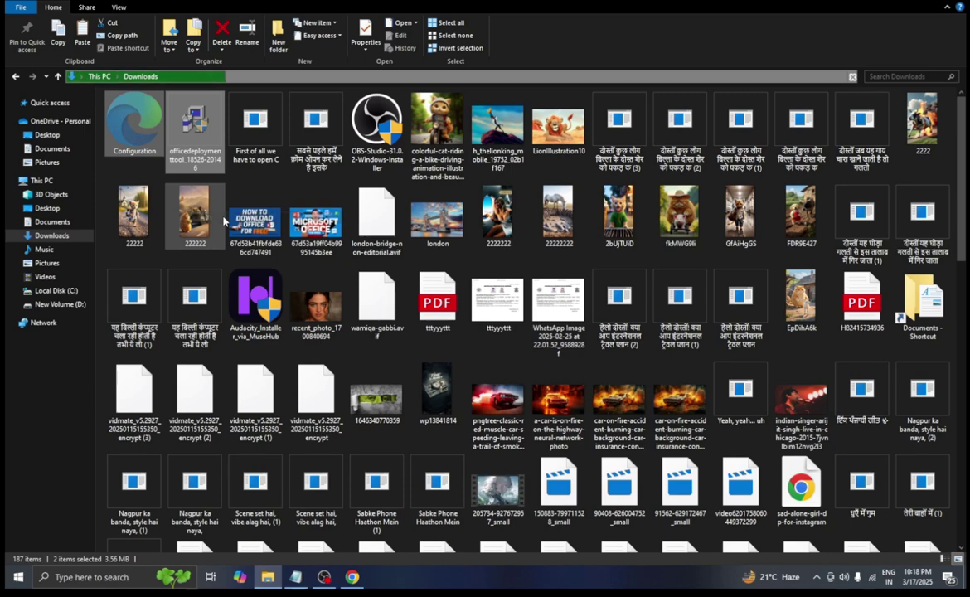
Step: Paste both files into C:\ms office and launch the Office Deployment Tool
left_click(70, 292)
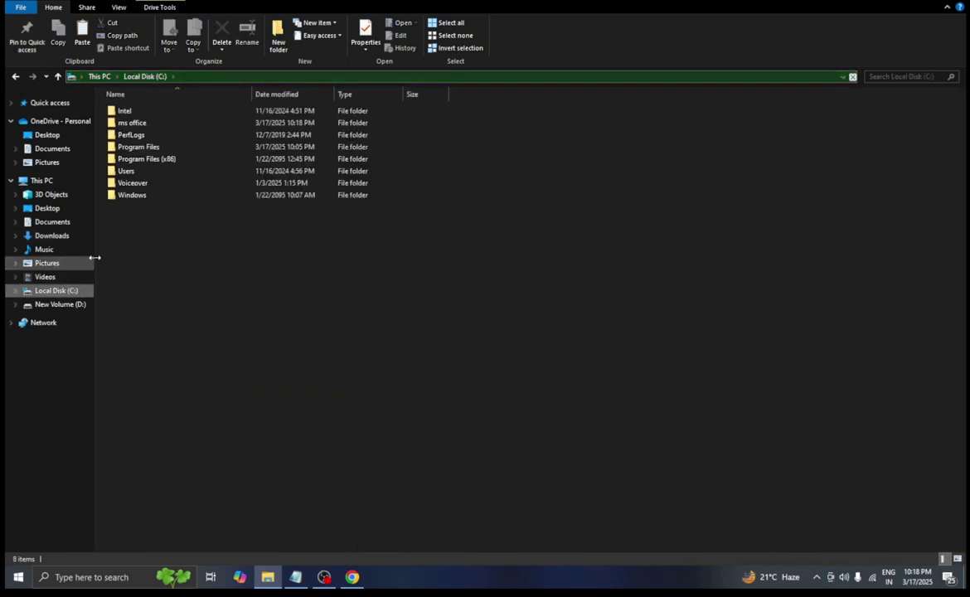
double_click(149, 125)
right_click(150, 125)
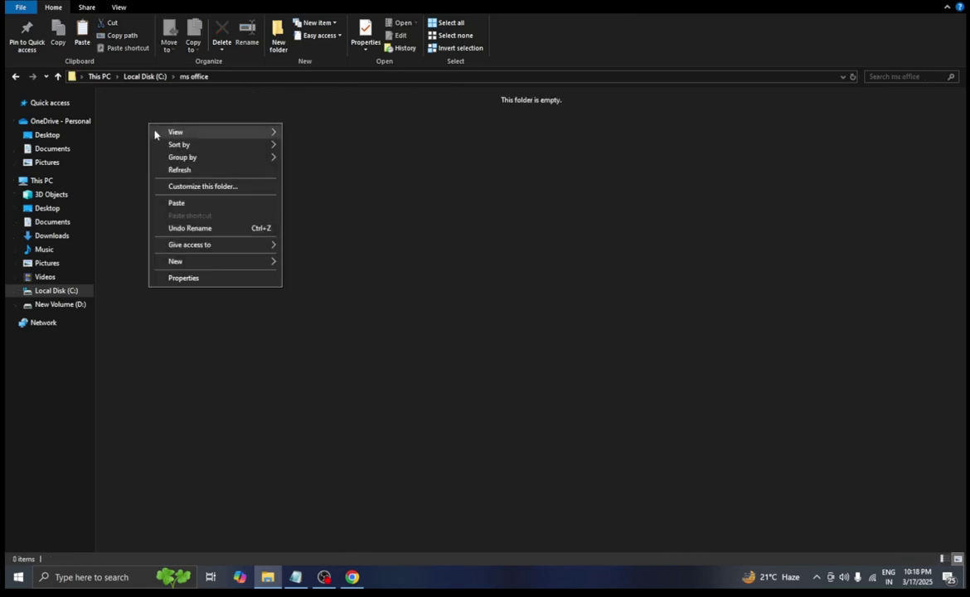
left_click(177, 203)
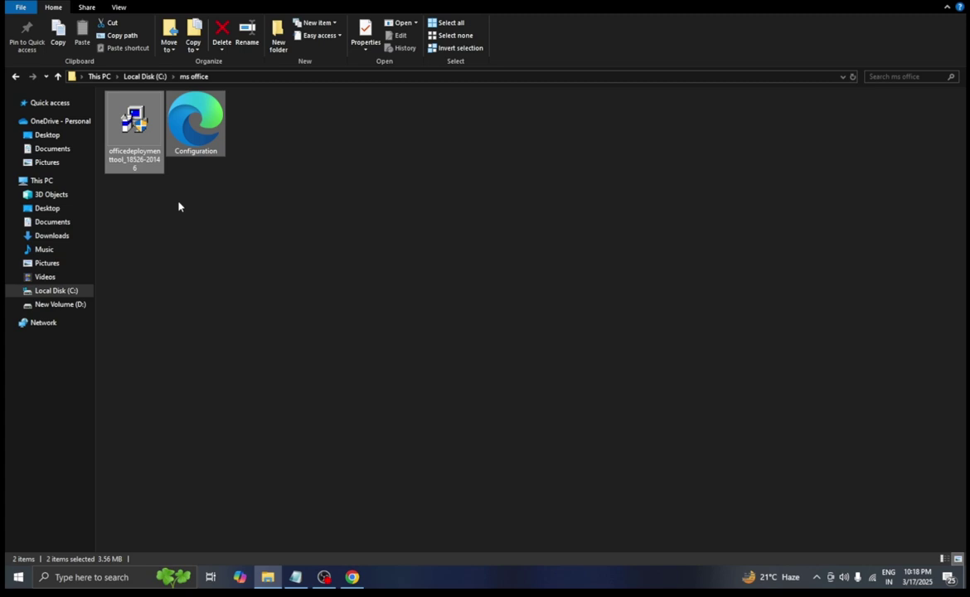
left_click(180, 240)
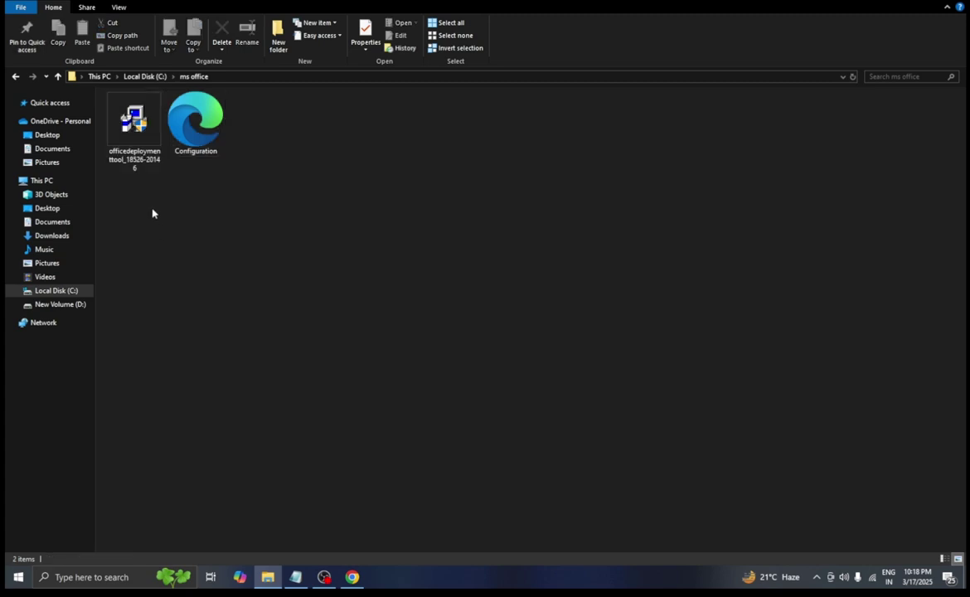
double_click(138, 145)
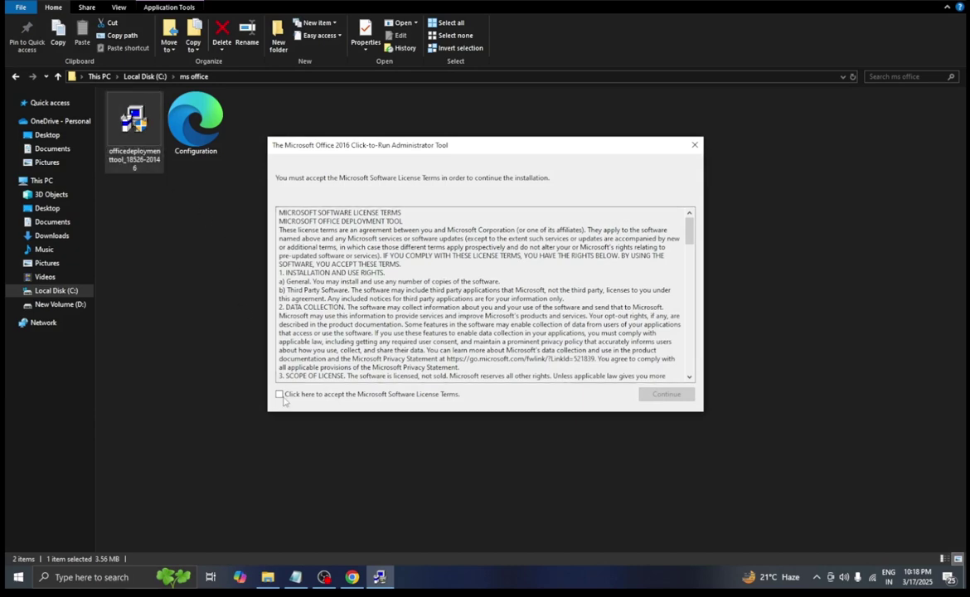
Step: Accept the license terms and extract the tool's files into C:\ms office
left_click(279, 394)
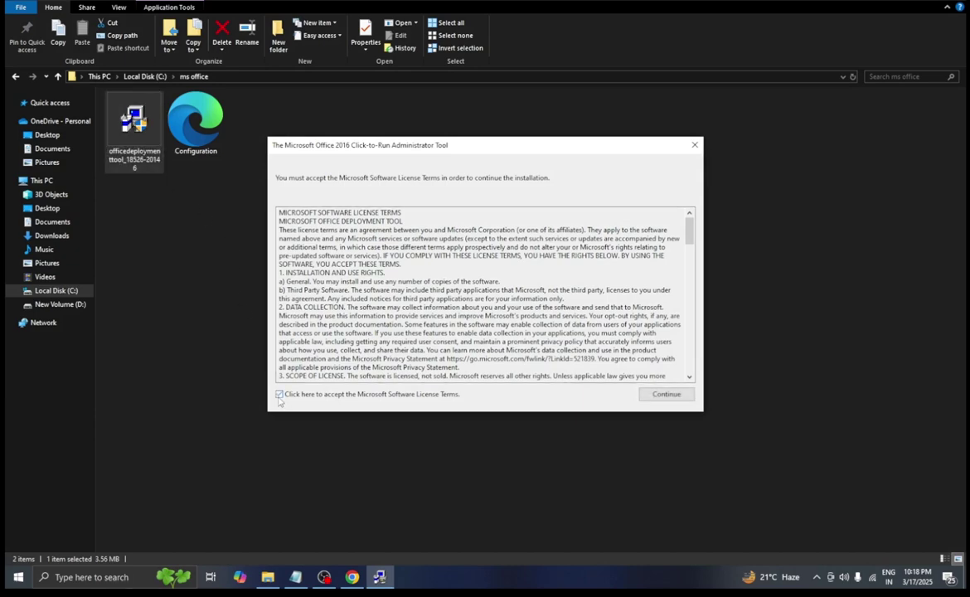
left_click(665, 395)
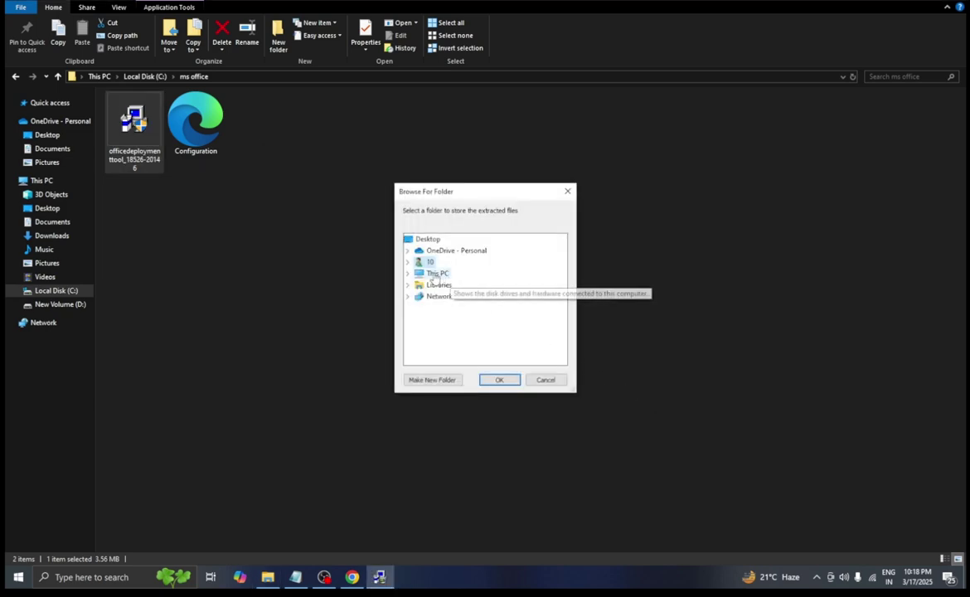
double_click(437, 273)
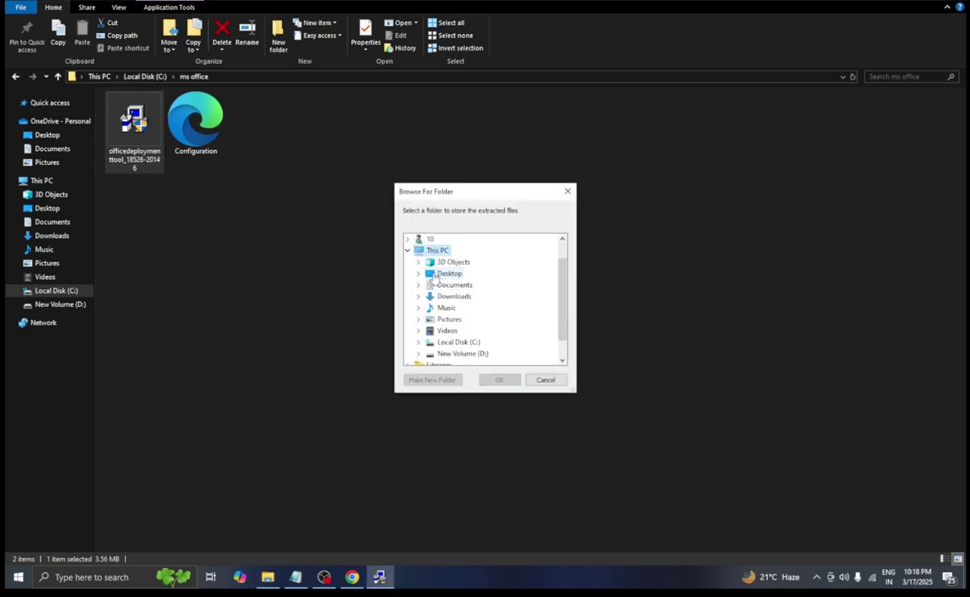
double_click(459, 342)
left_click(458, 286)
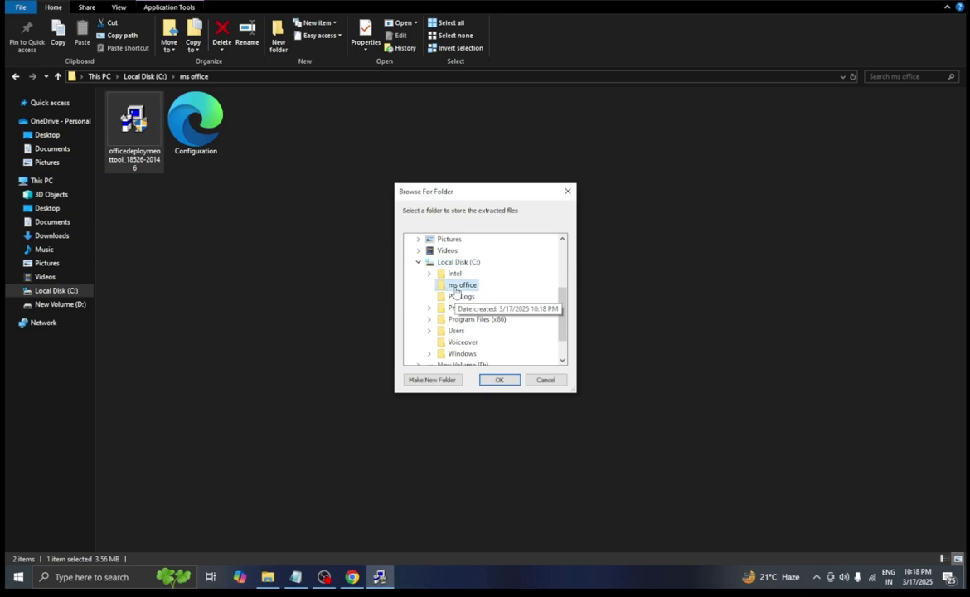
left_click(495, 380)
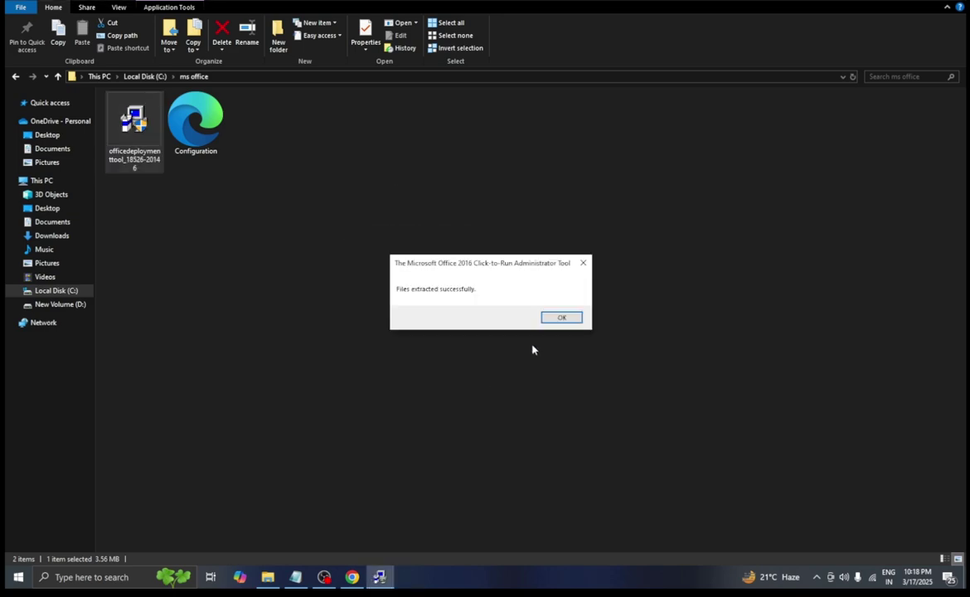
left_click(559, 316)
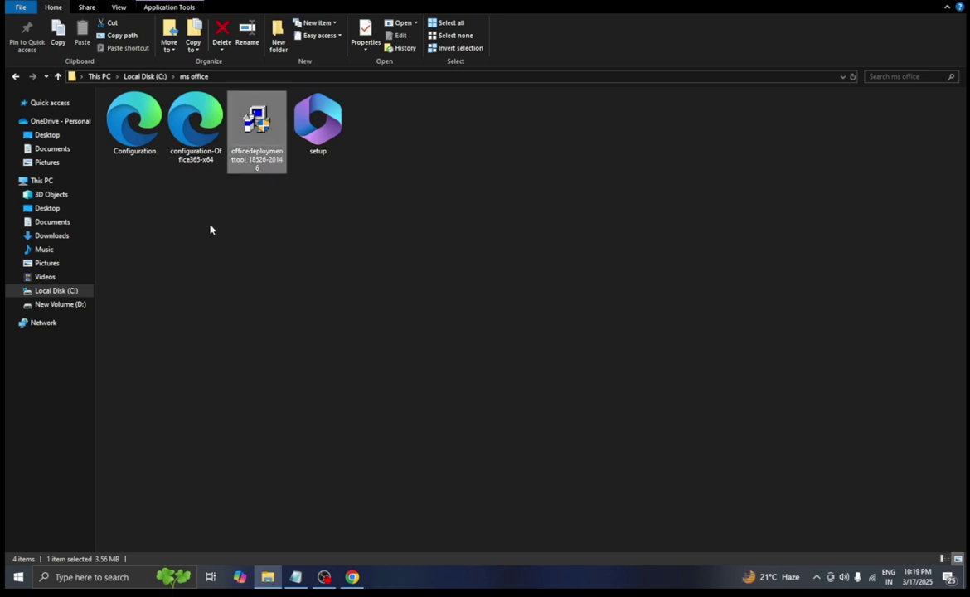
Step: Delete the configuration-Office365-x64 sample file to the Recycle Bin
right_click(180, 155)
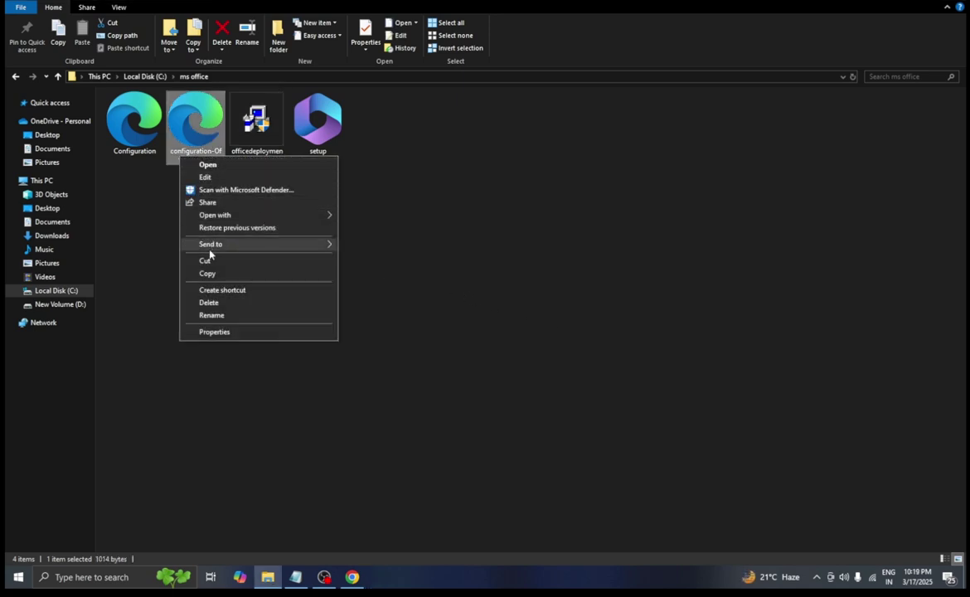
left_click(209, 302)
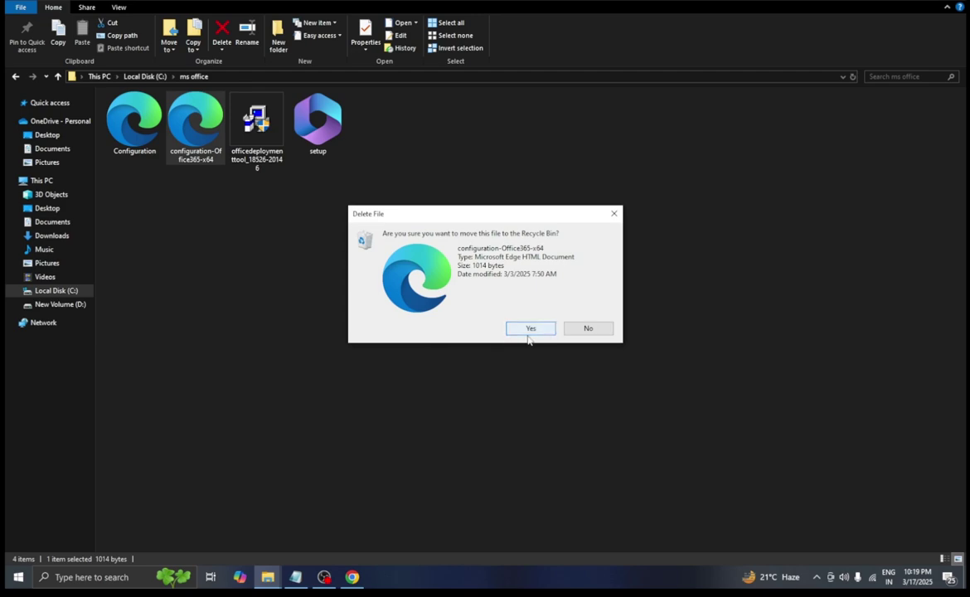
left_click(531, 328)
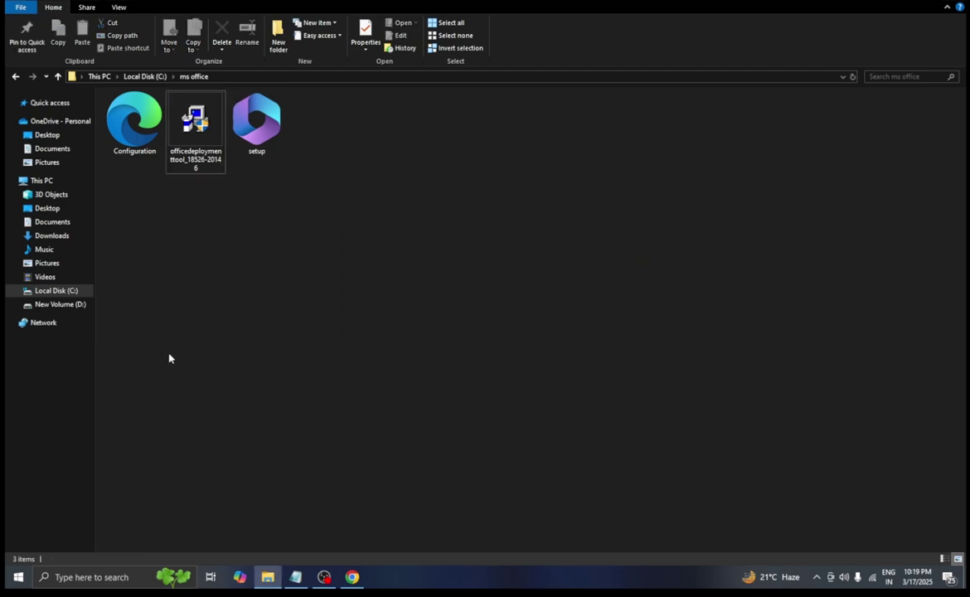
Step: Open Command Prompt as administrator and centre its window
left_click(94, 578)
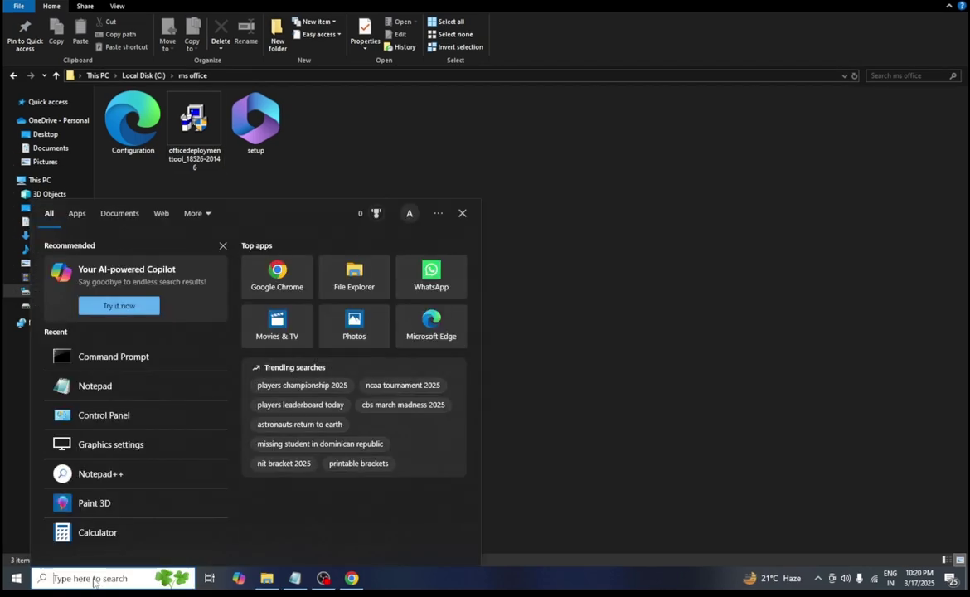
type("cmd")
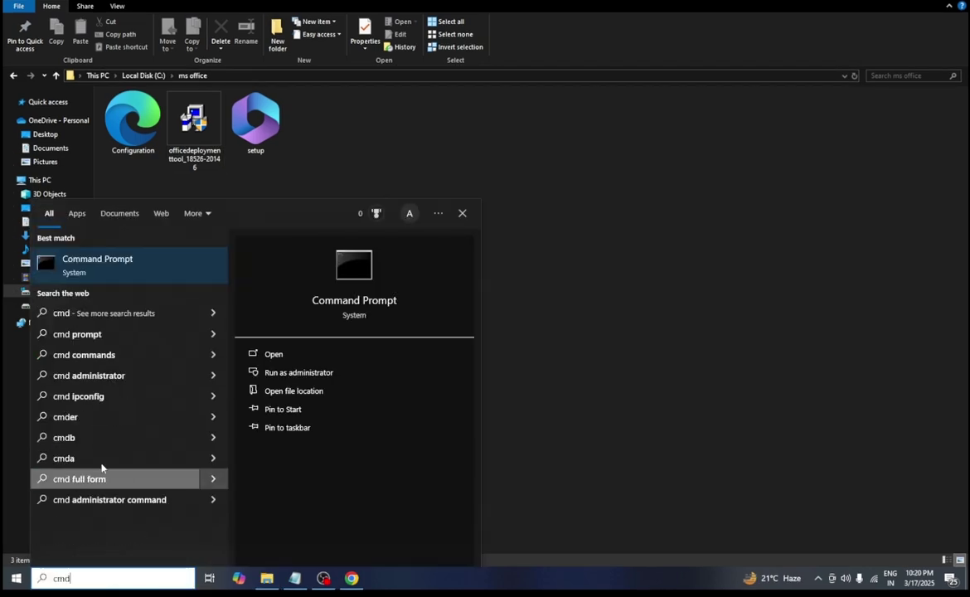
left_click(286, 373)
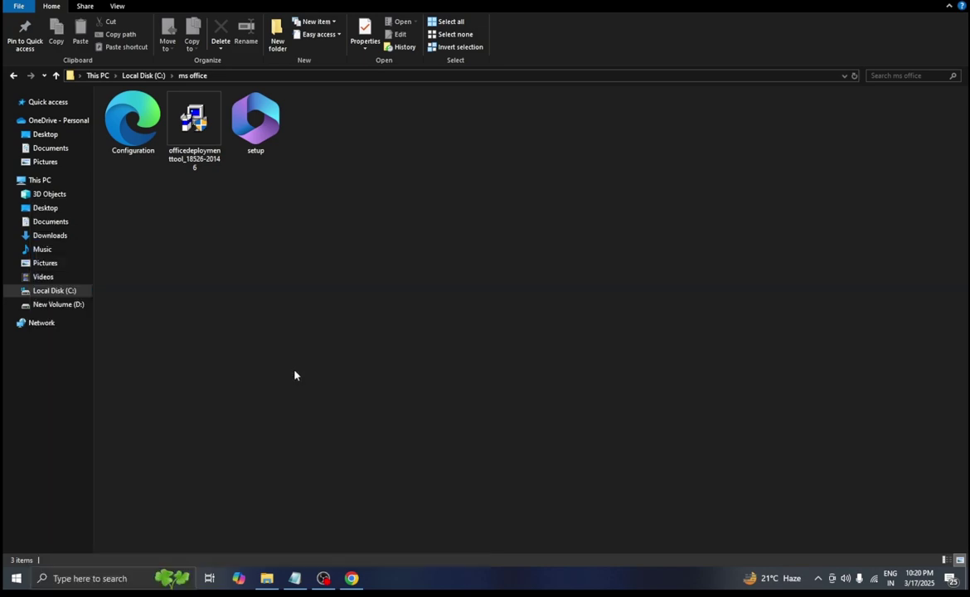
left_click_drag(267, 33, 480, 209)
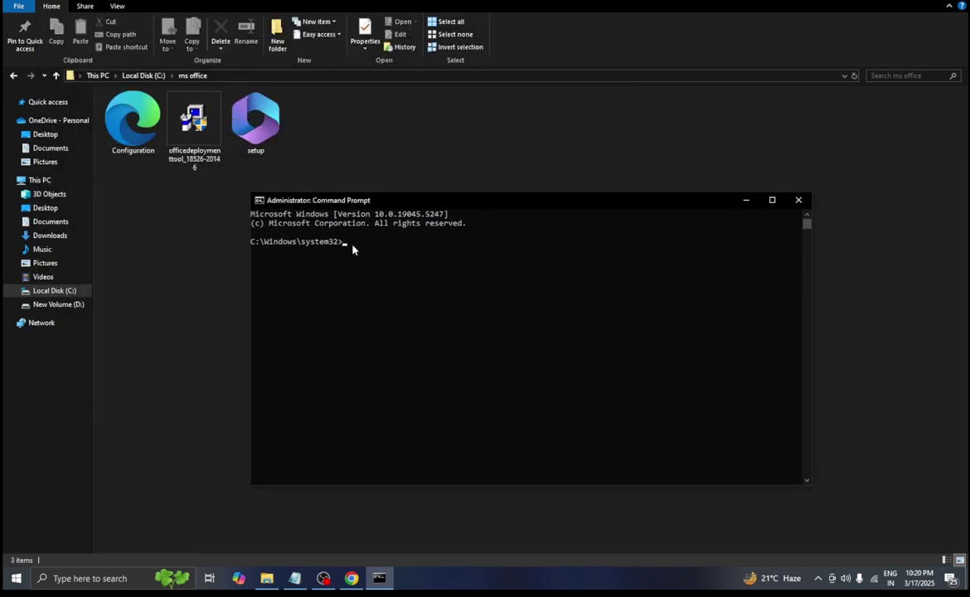
Step: Run cd C:\ms office using the path copied from Explorer's address bar
type("cd")
left_click(199, 100)
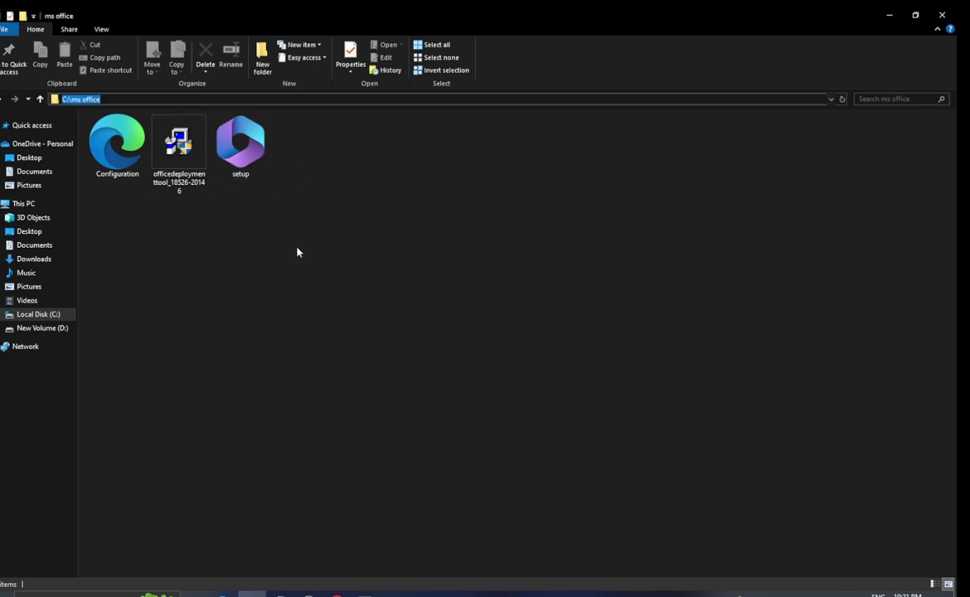
left_click(359, 592)
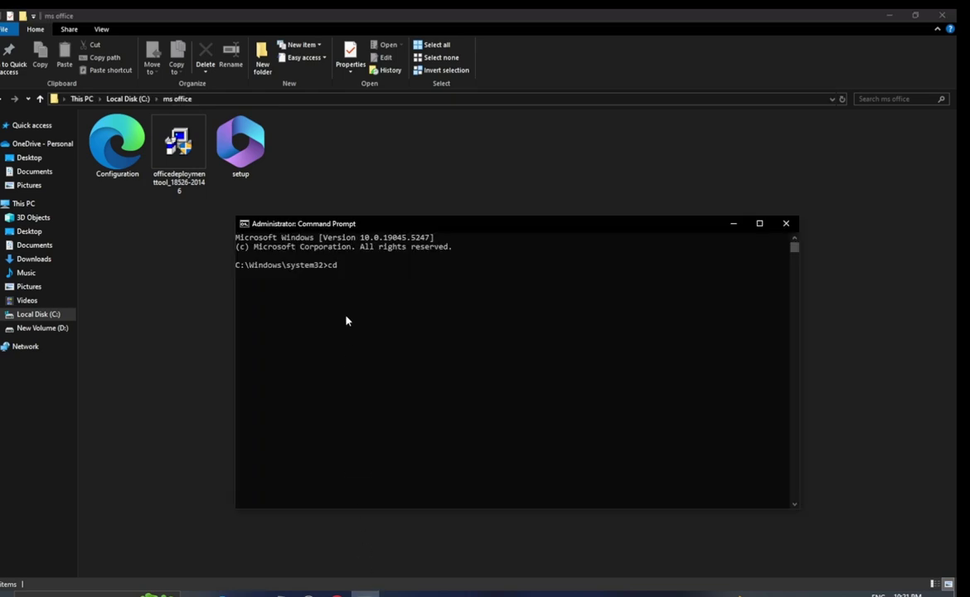
type("C:\\ms office")
key("Return")
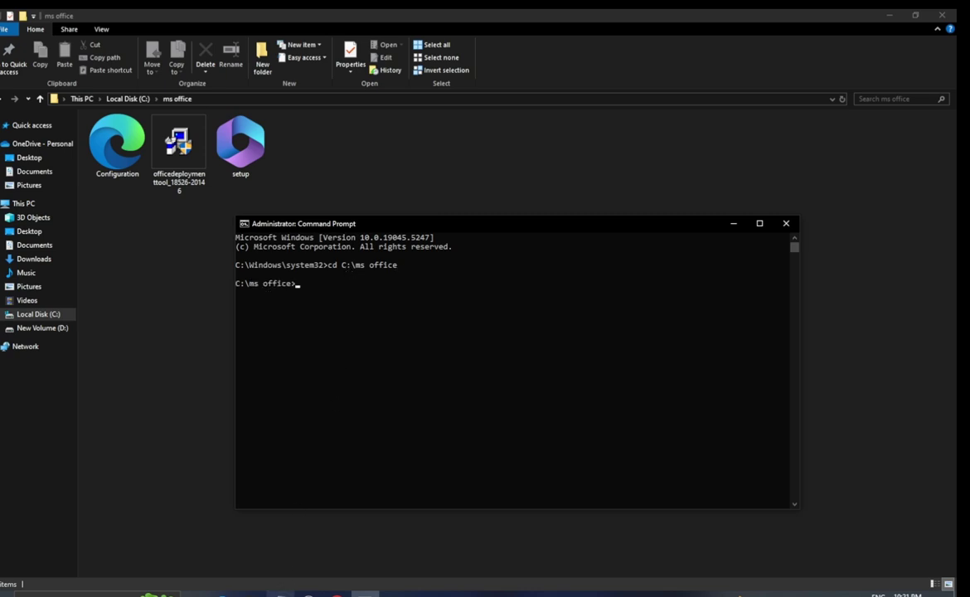
Step: Copy 'setup /configure configuration.xml' from Notepad and run it at the C:\ms office prompt
left_click(279, 593)
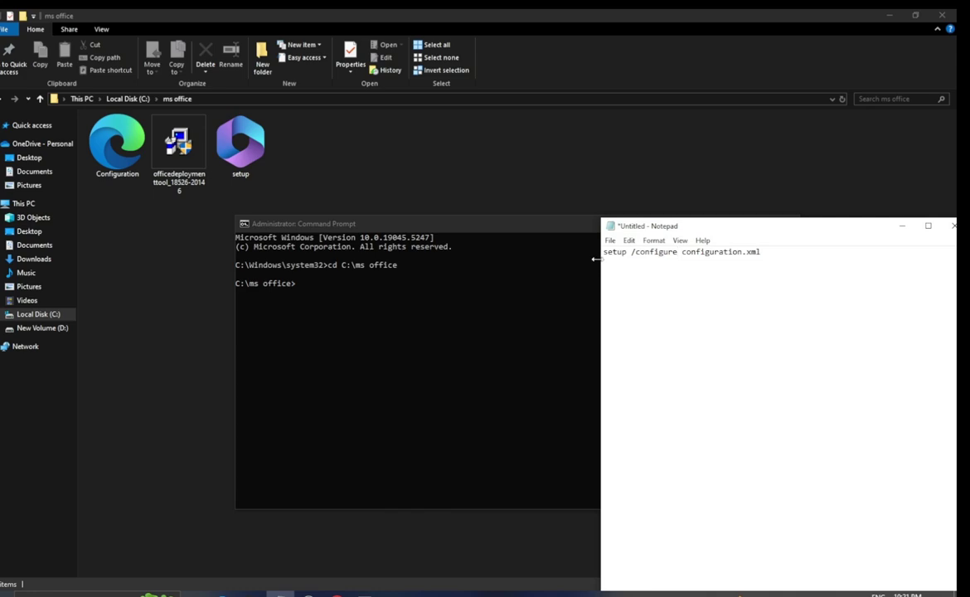
left_click_drag(603, 255, 772, 261)
key("ctrl+c")
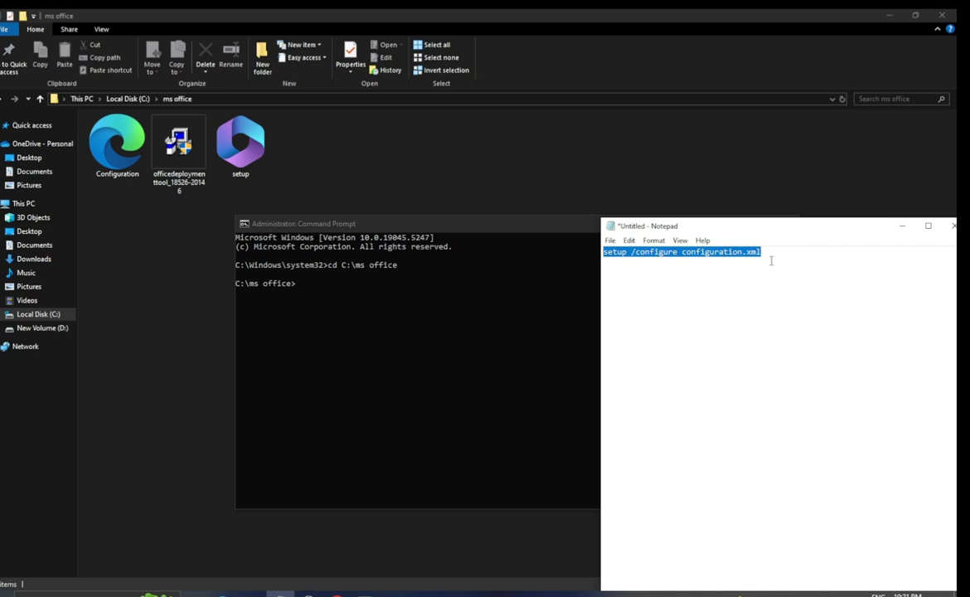
left_click(306, 288)
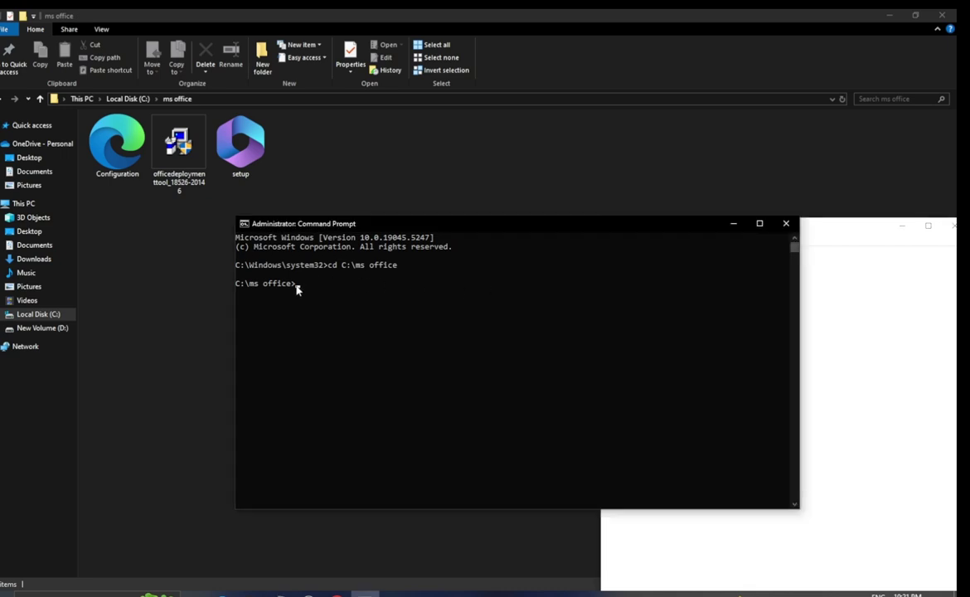
key("ctrl+v")
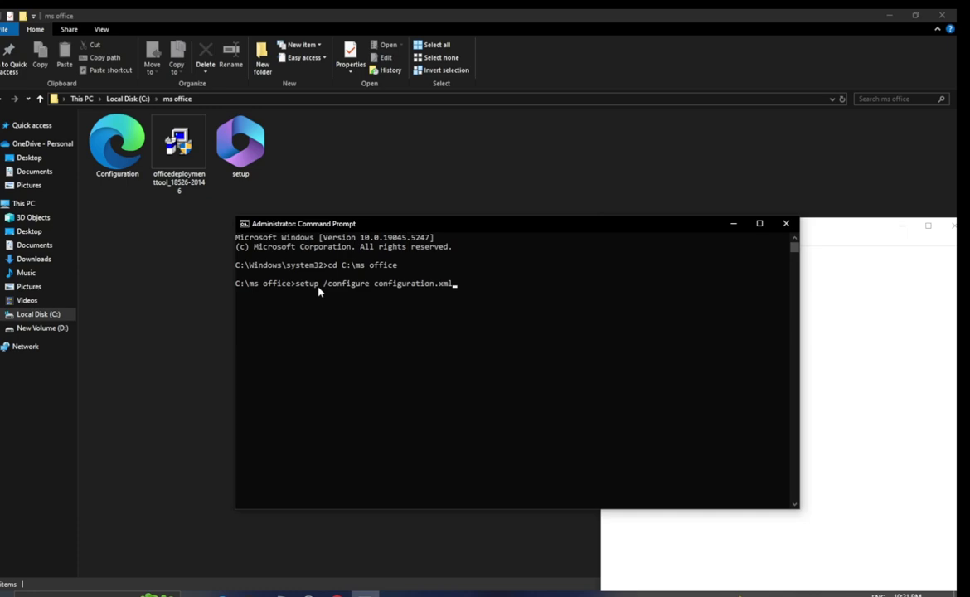
key("Return")
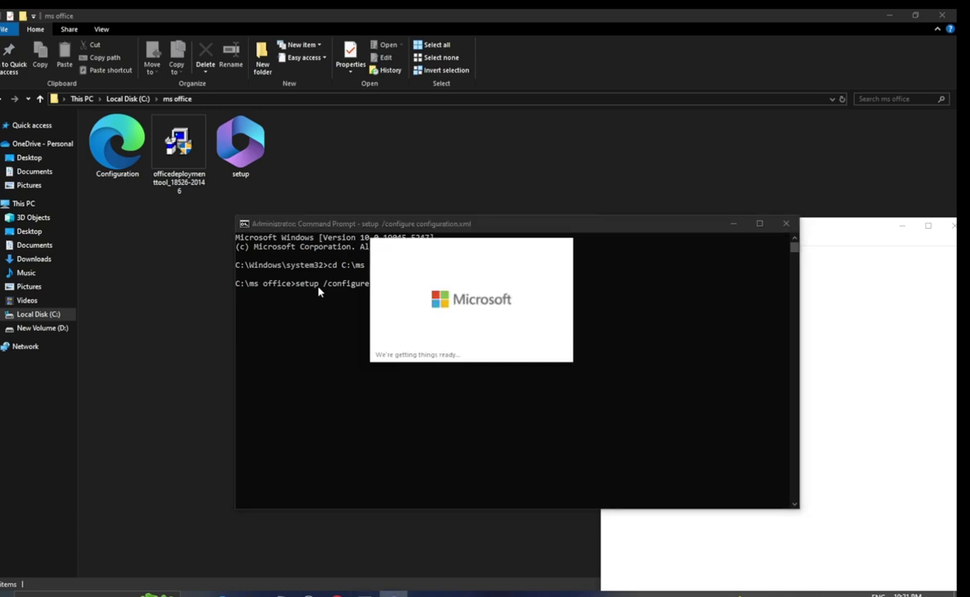